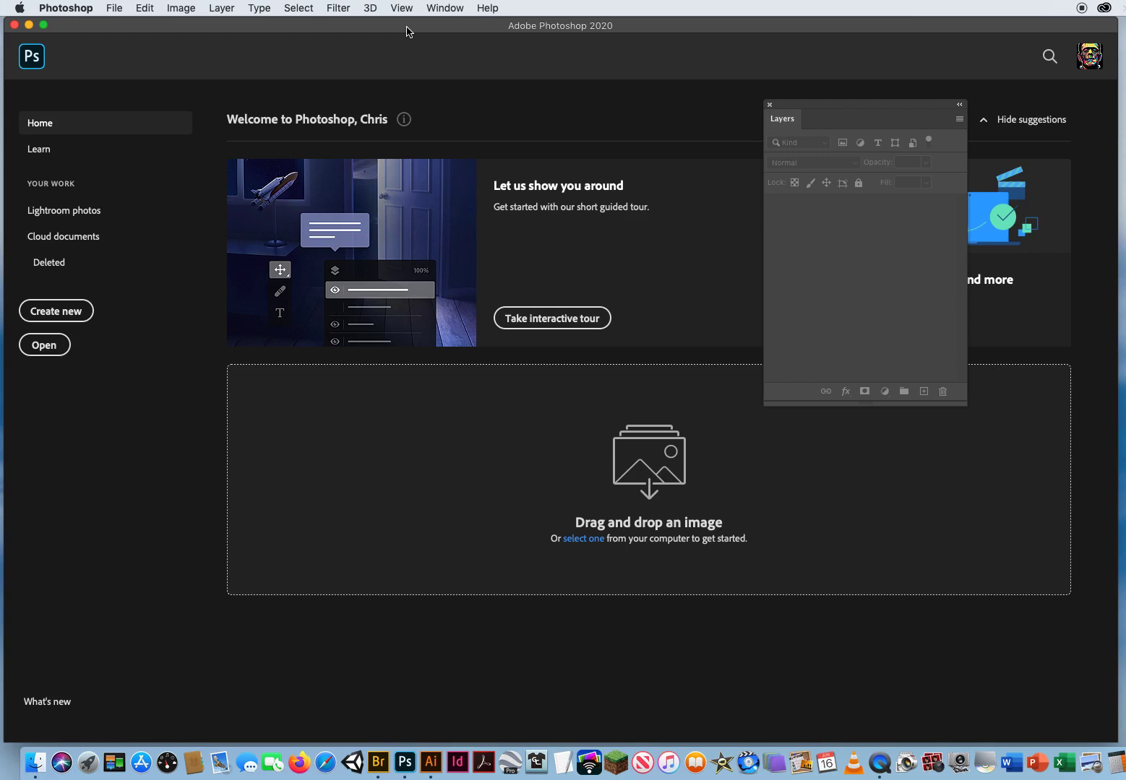
Open 1 BW Lite.jpg from the 2 BW Enhancements folder through File > Open.
{"action": "left_click", "coordinate": [115, 13]}
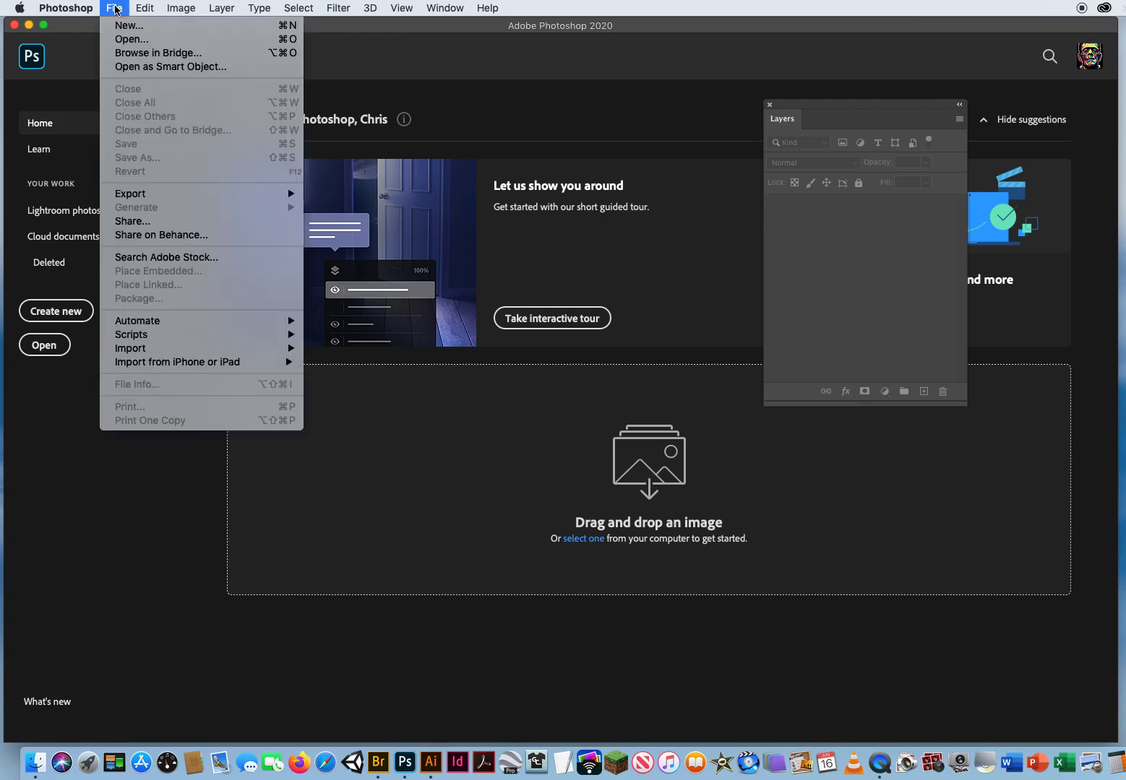
{"action": "left_click", "coordinate": [119, 36]}
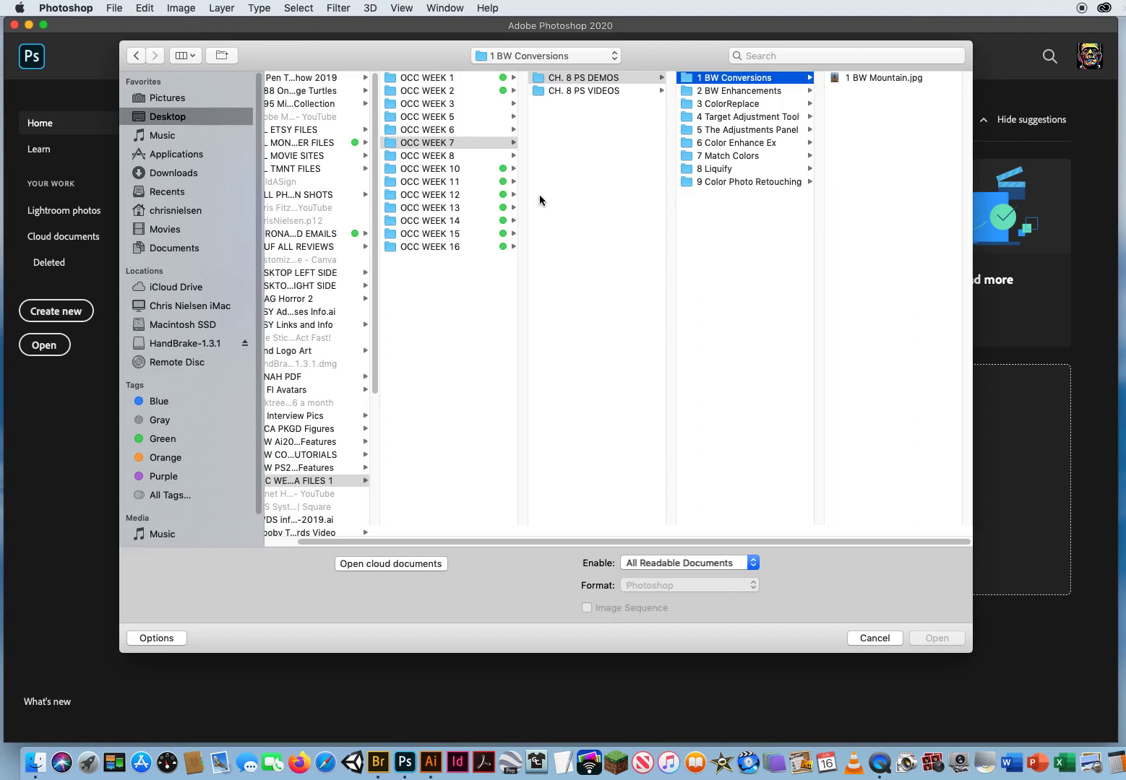
{"action": "left_click", "coordinate": [724, 90]}
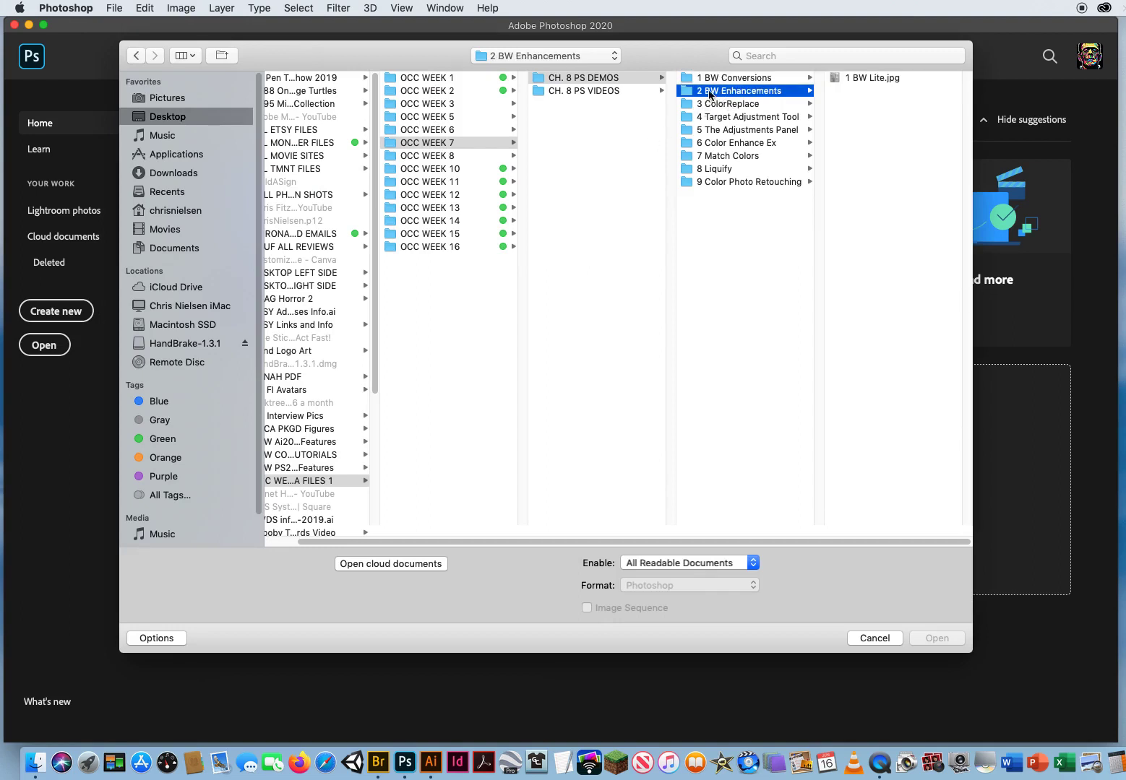
{"action": "left_click", "coordinate": [867, 79]}
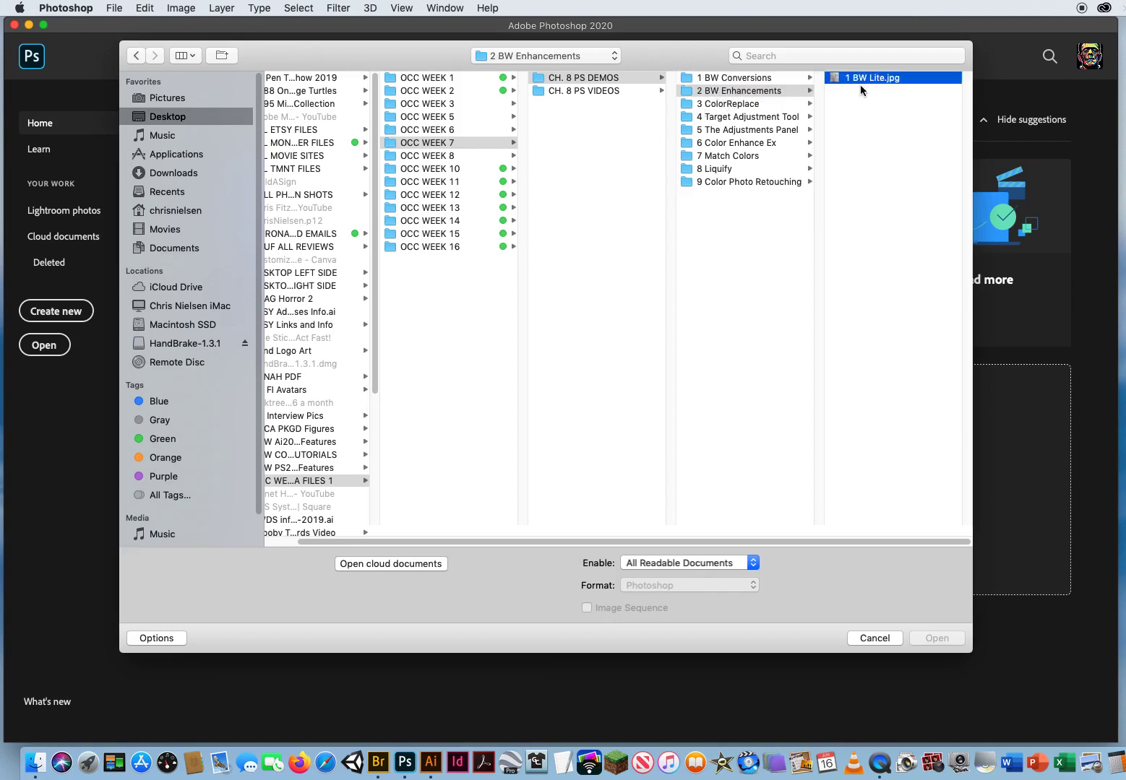
{"action": "left_click", "coordinate": [936, 638]}
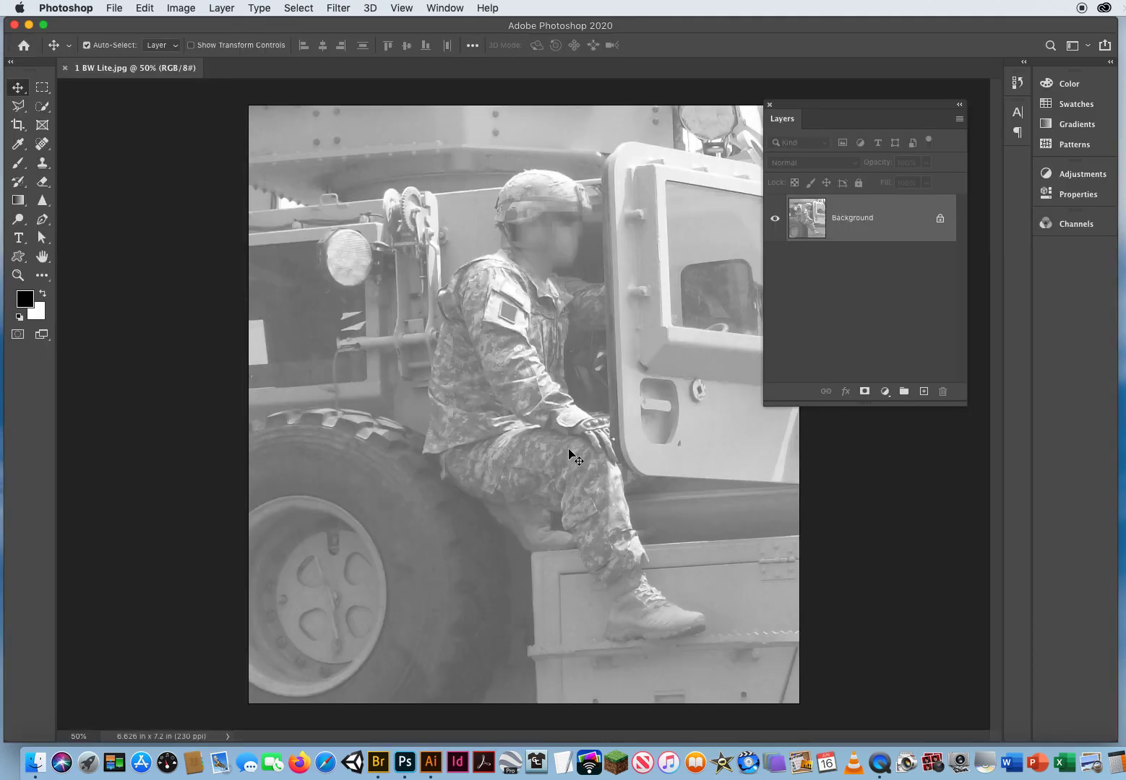
Duplicate the Background photo to Layer 1 and show the Image > Adjustments list.
{"action": "key", "text": "super+j"}
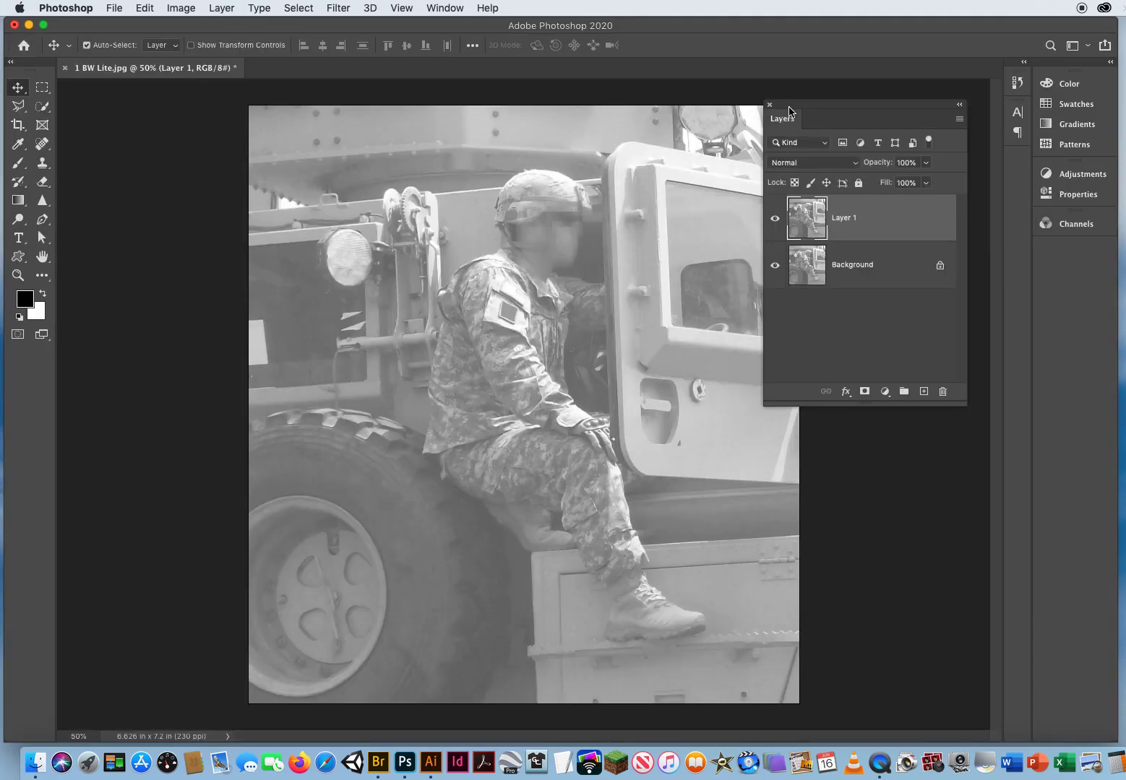
{"action": "left_click_drag", "start_coordinate": [789, 112], "coordinate": [828, 160]}
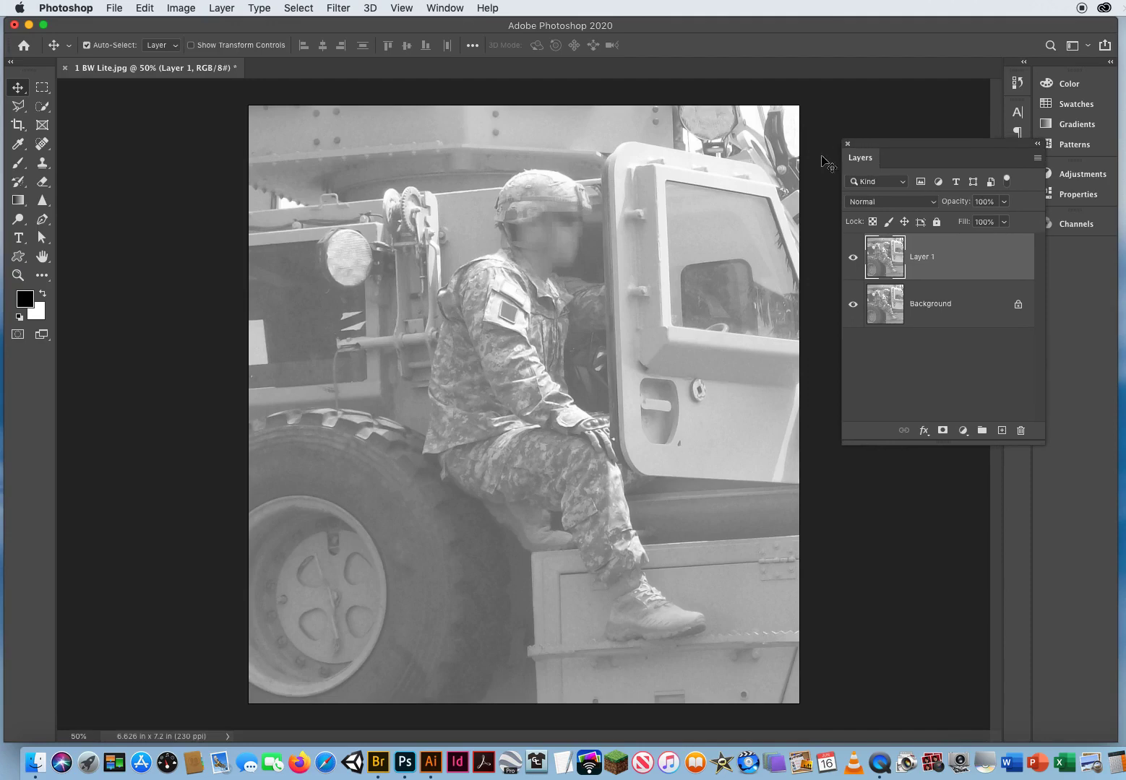
{"action": "left_click", "coordinate": [181, 8]}
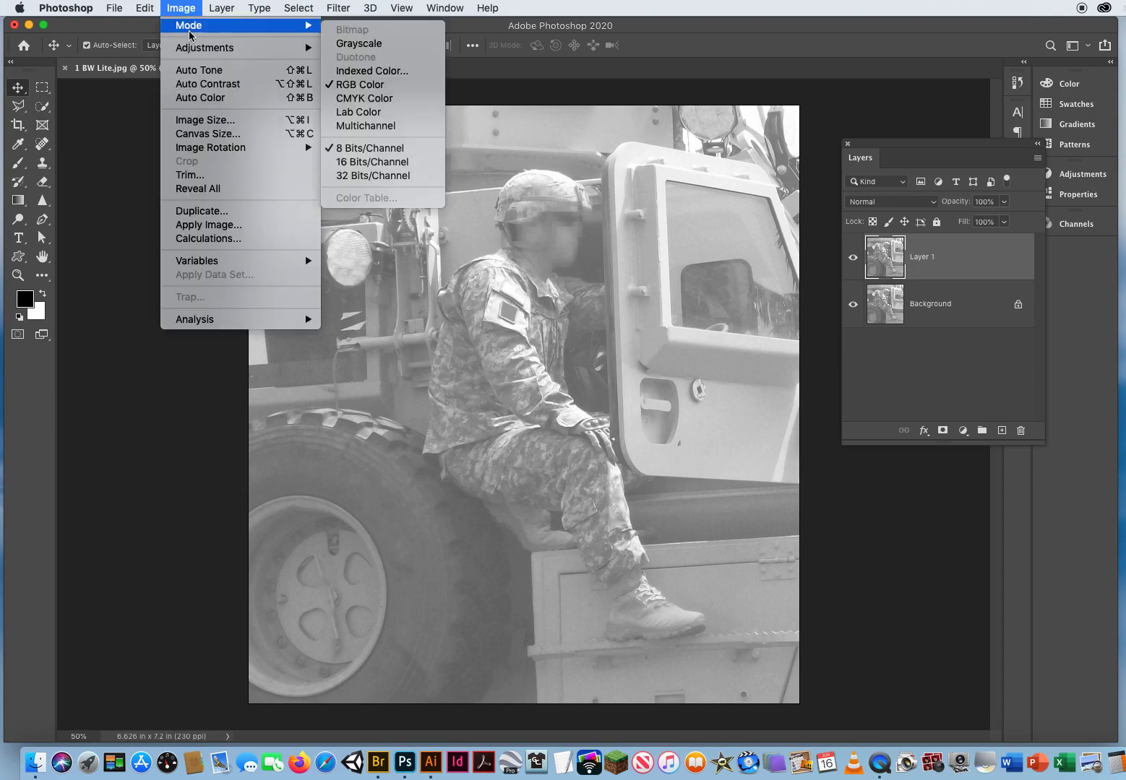
{"action": "mouse_move", "coordinate": [190, 52]}
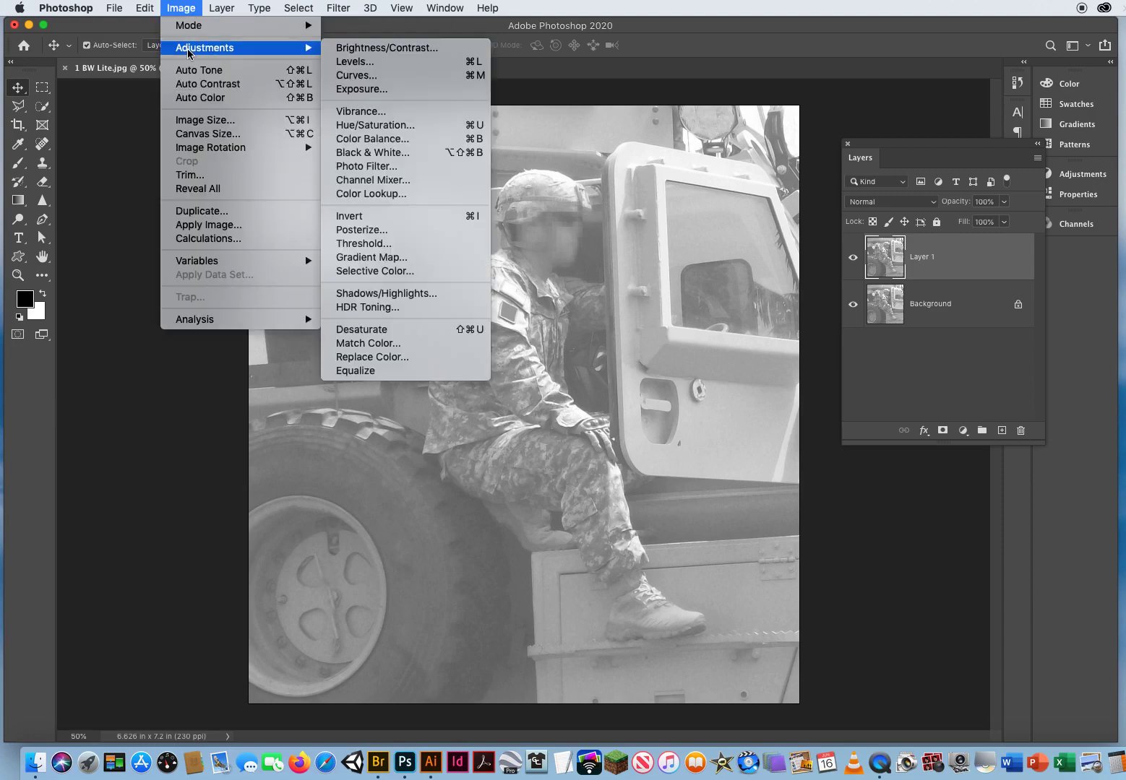
Apply Levels to Layer 1 with black input 148 and midtone gamma 0.93.
{"action": "left_click", "coordinate": [364, 63]}
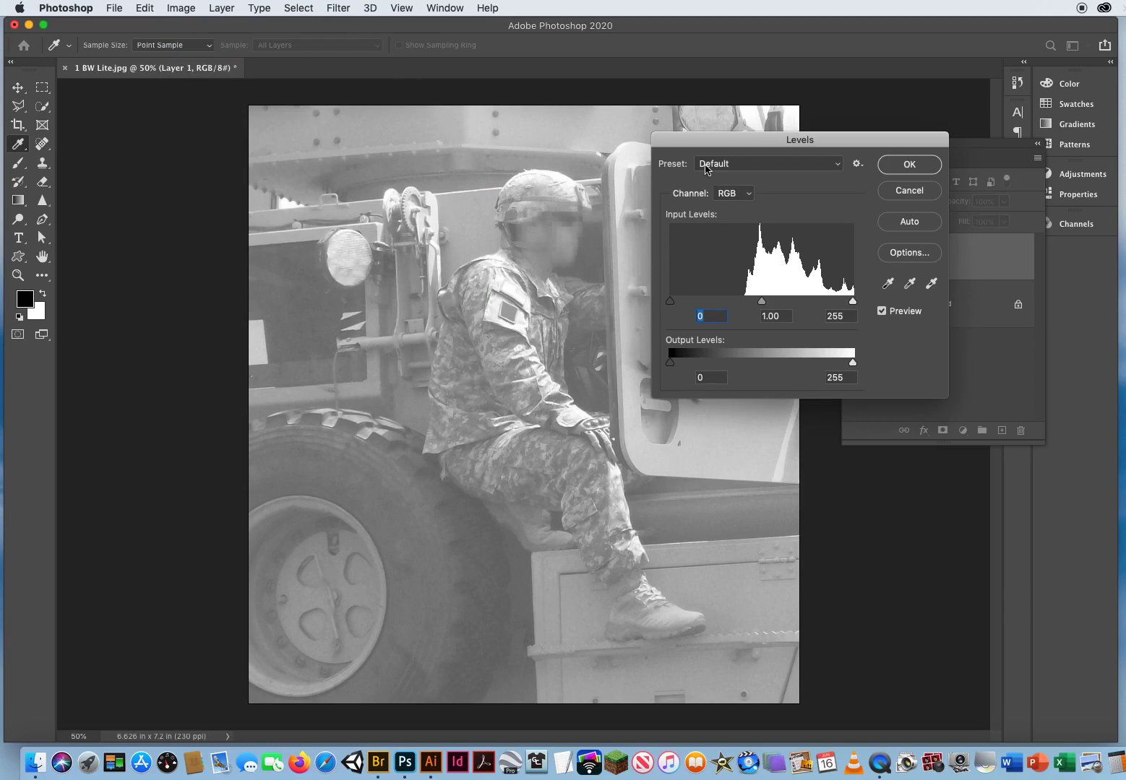
{"action": "left_click_drag", "start_coordinate": [692, 142], "coordinate": [148, 169]}
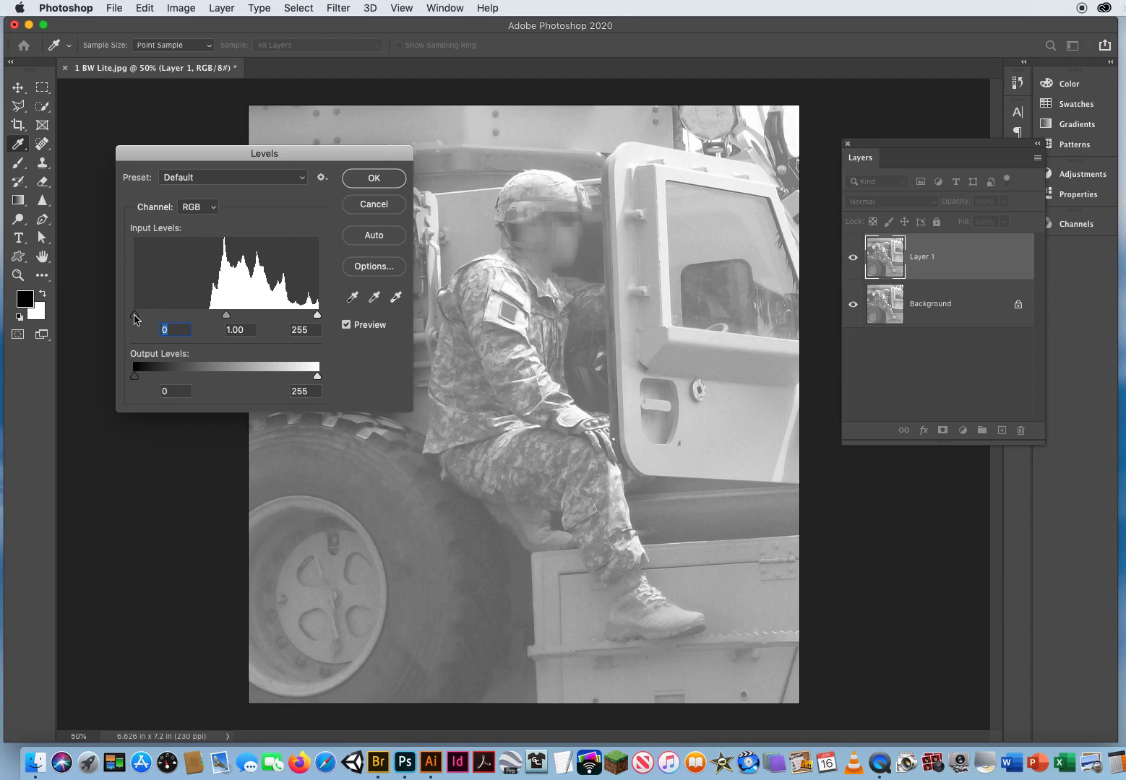
{"action": "left_click_drag", "start_coordinate": [136, 319], "coordinate": [211, 319]}
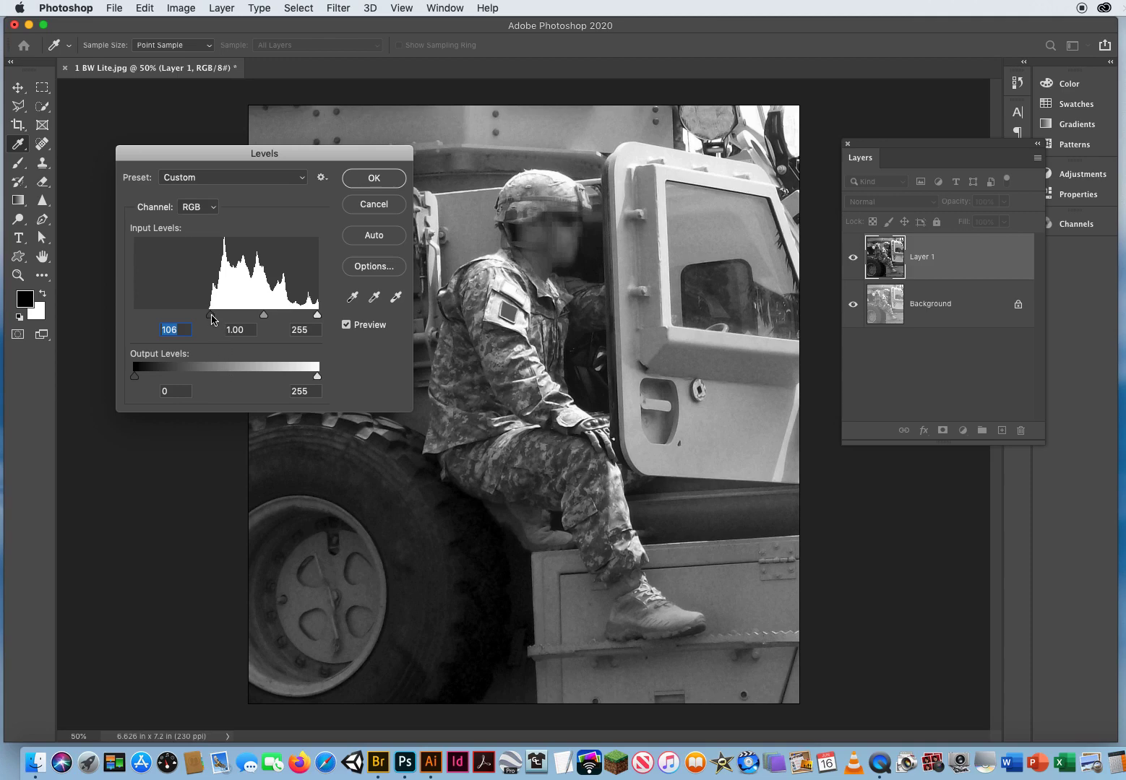
{"action": "mouse_move", "coordinate": [213, 319]}
{"action": "left_mouse_down"}
{"action": "mouse_move", "coordinate": [258, 319]}
{"action": "mouse_move", "coordinate": [209, 323]}
{"action": "left_mouse_up"}
{"action": "mouse_move", "coordinate": [265, 320]}
{"action": "left_mouse_down"}
{"action": "mouse_move", "coordinate": [280, 316]}
{"action": "mouse_move", "coordinate": [249, 315]}
{"action": "mouse_move", "coordinate": [265, 315]}
{"action": "left_mouse_up"}
{"action": "key", "text": "Tab"}
{"action": "left_click_drag", "start_coordinate": [211, 316], "coordinate": [241, 317]}
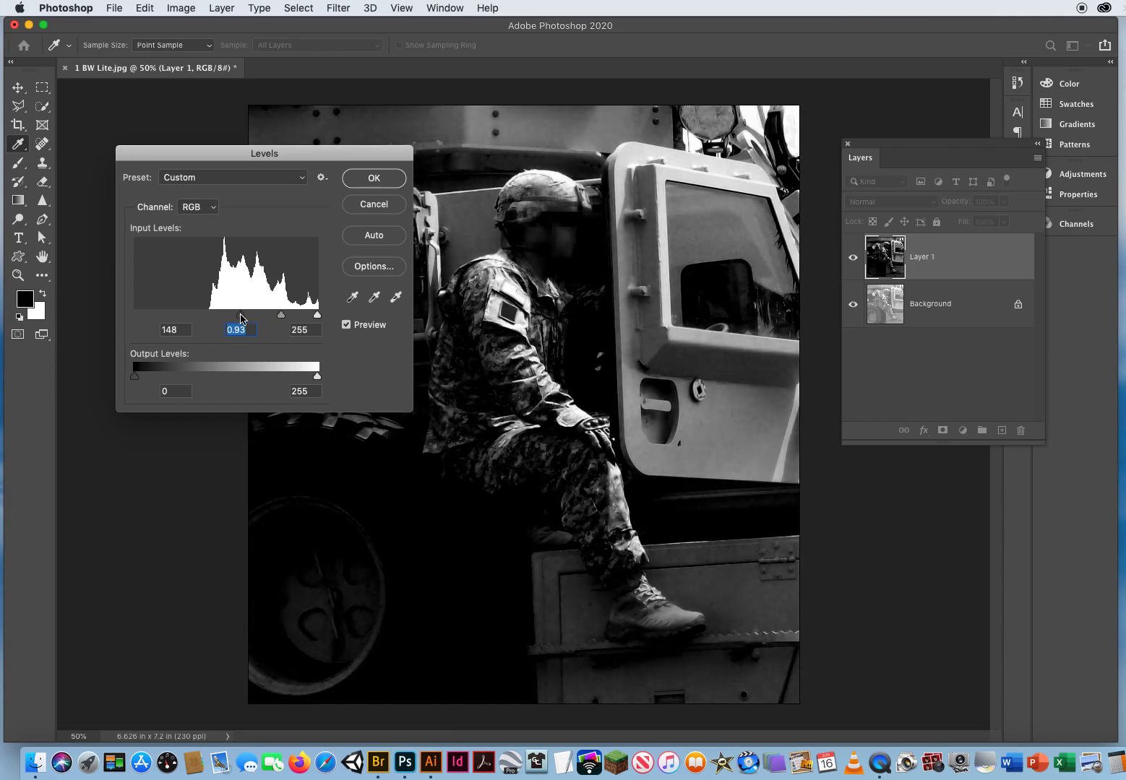
{"action": "left_click", "coordinate": [240, 316]}
{"action": "left_click", "coordinate": [357, 181]}
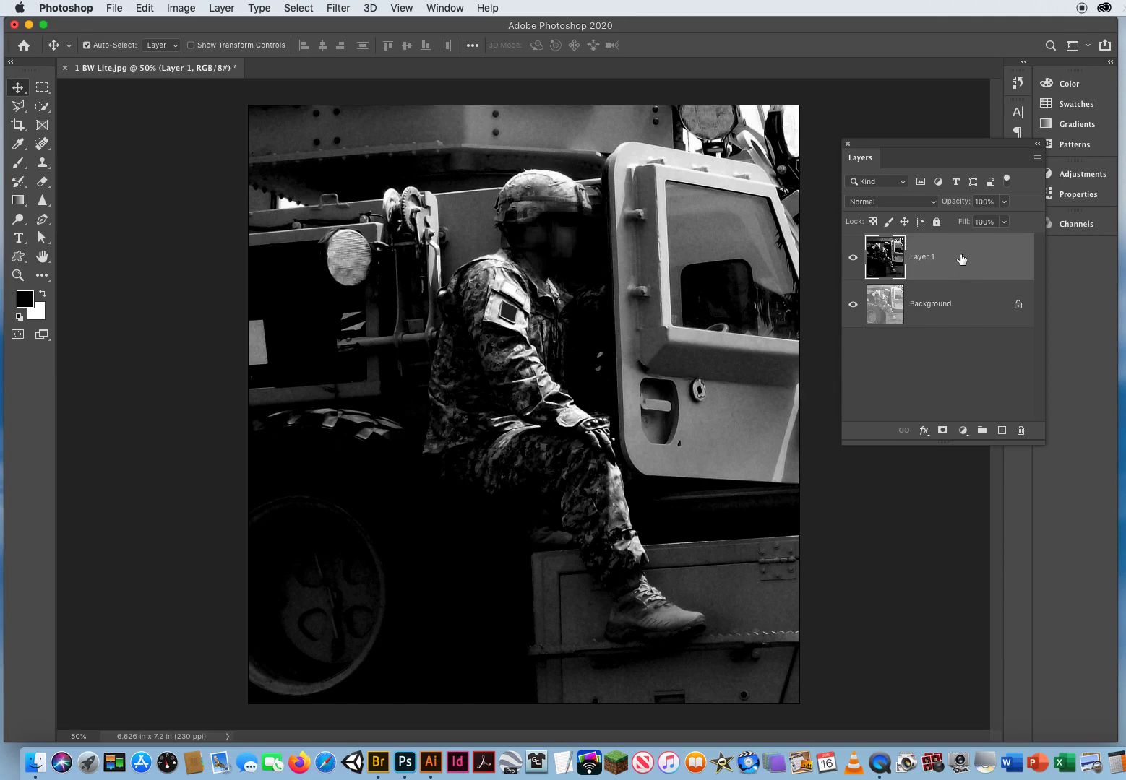
Delete the darkened Layer 1 and duplicate Background again as a fresh Layer 1.
{"action": "left_click_drag", "start_coordinate": [961, 258], "coordinate": [1021, 430]}
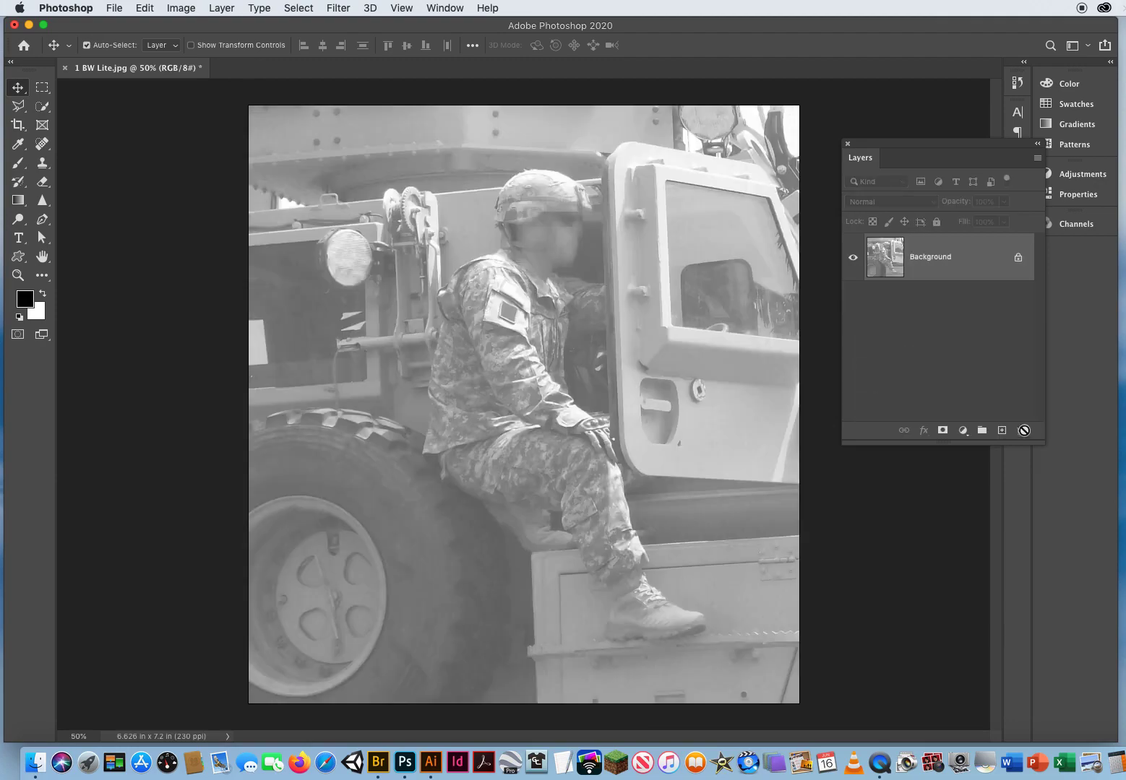
{"action": "left_click_drag", "start_coordinate": [901, 156], "coordinate": [703, 241]}
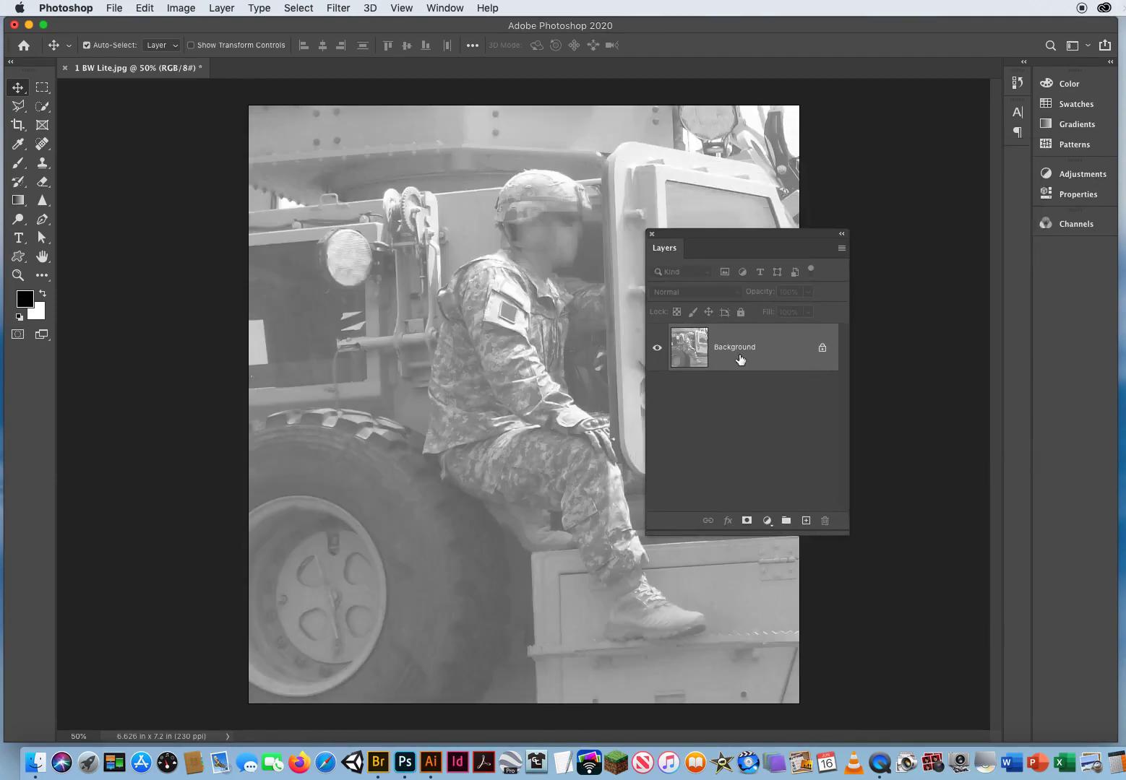
{"action": "key", "text": "super+j"}
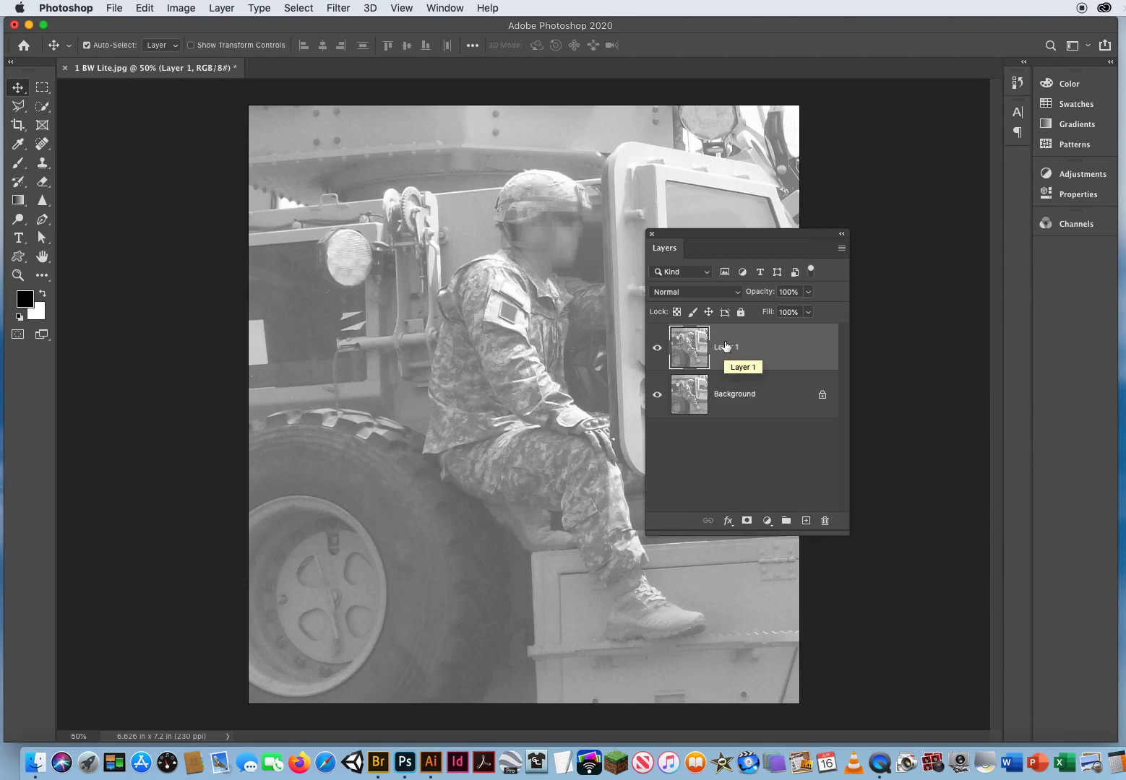
{"action": "left_click_drag", "start_coordinate": [687, 239], "coordinate": [803, 390]}
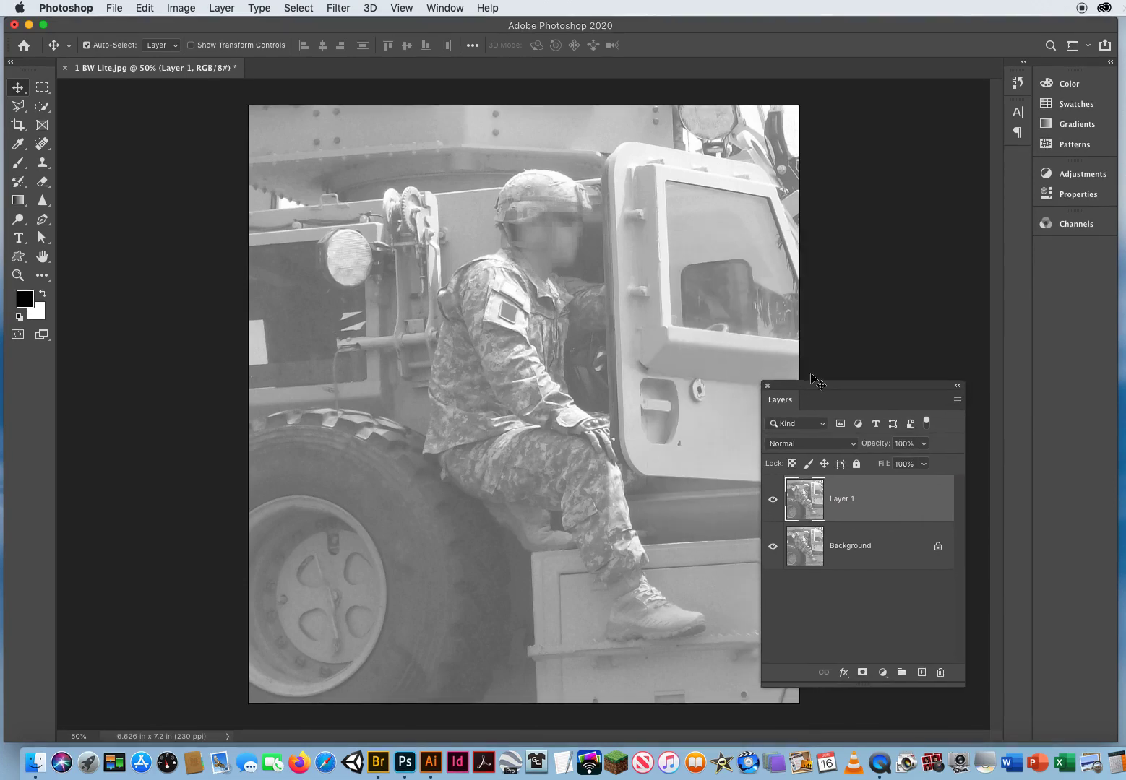
Reveal the Adjustments panel options, checking the Image menu and closing it unused.
{"action": "left_click", "coordinate": [1069, 177]}
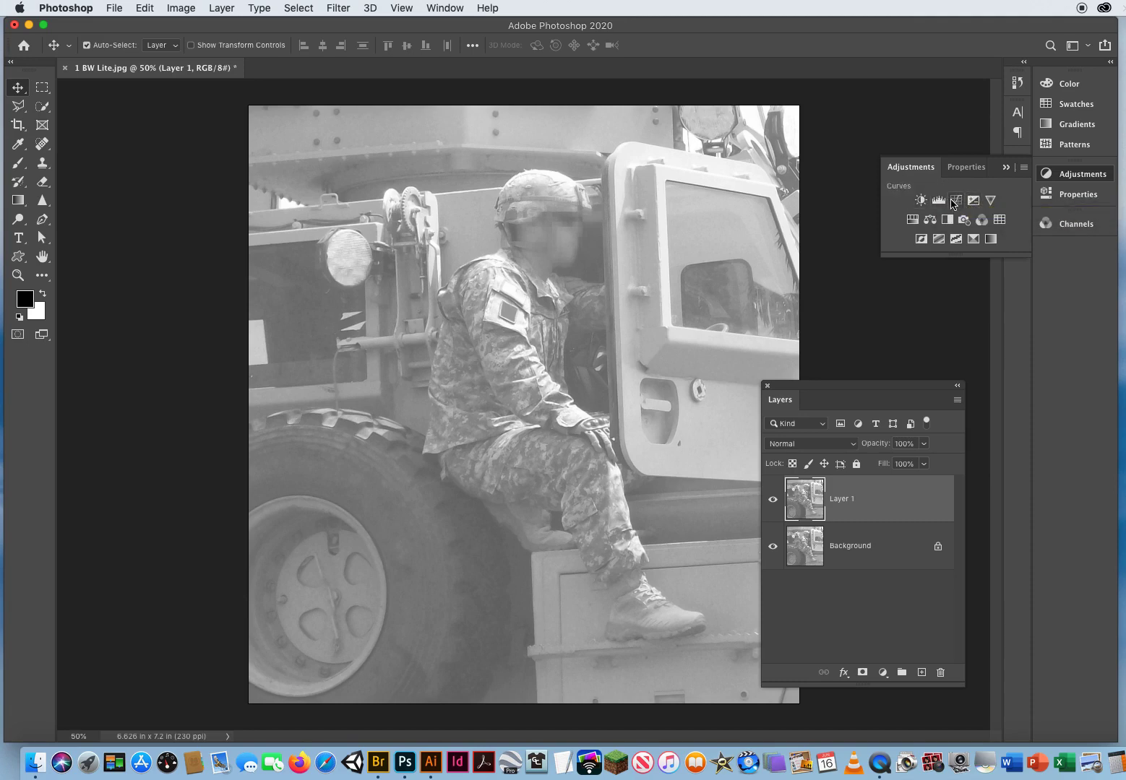
{"action": "left_click", "coordinate": [180, 8]}
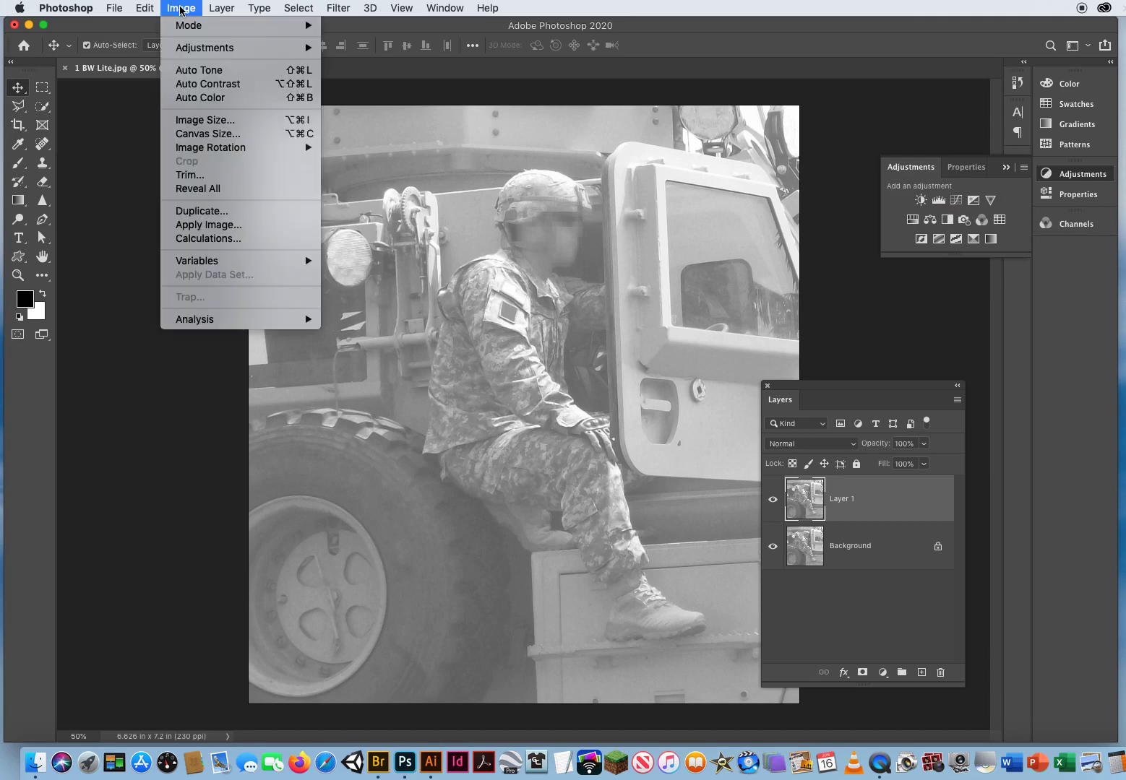
{"action": "mouse_move", "coordinate": [192, 50]}
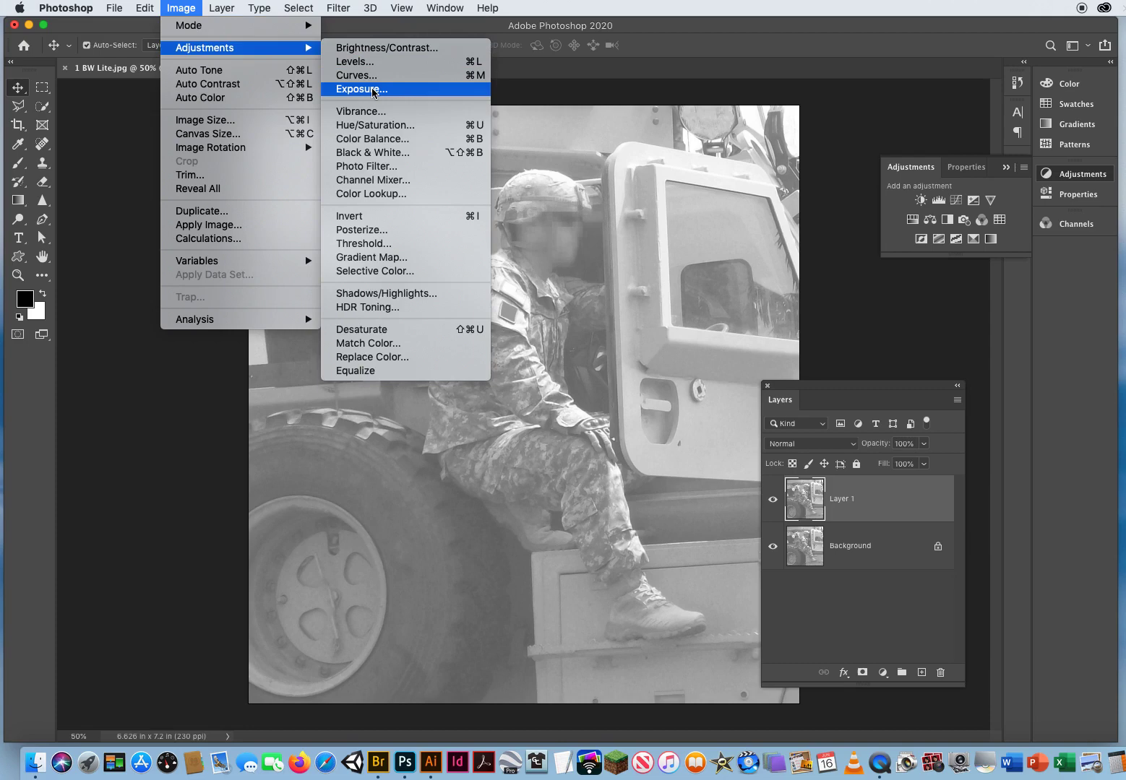
{"action": "left_click", "coordinate": [888, 120]}
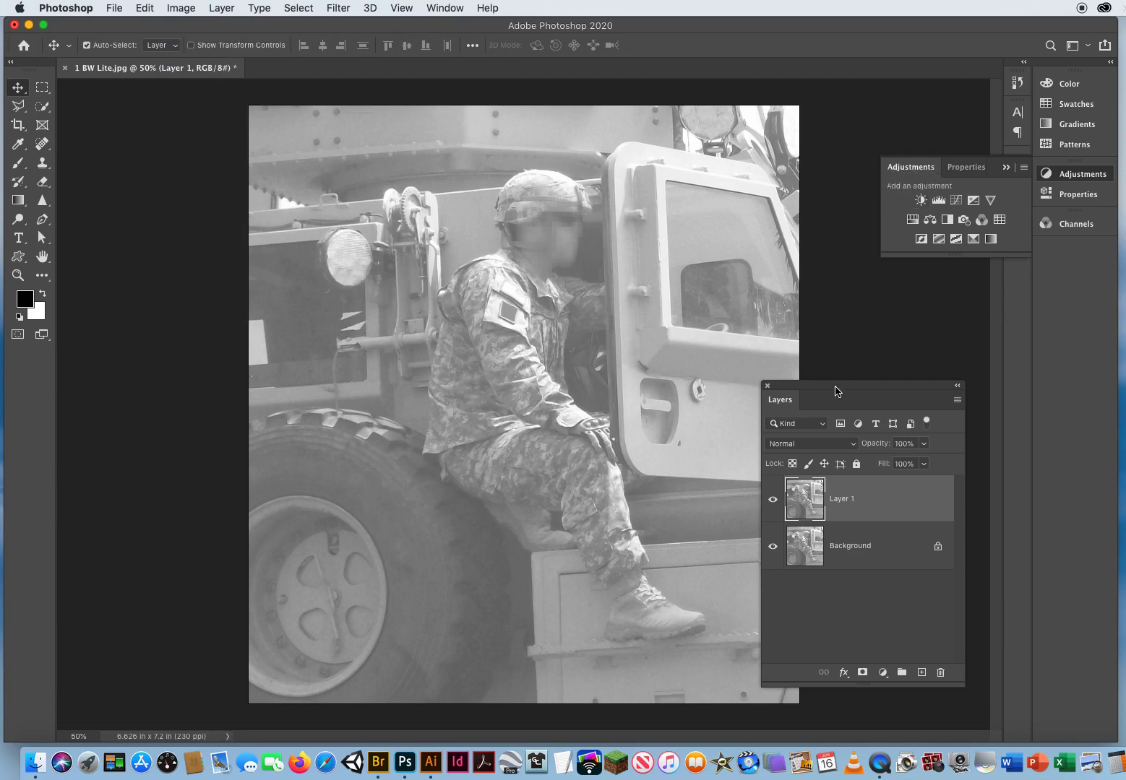
Add a Levels adjustment layer above Layer 1 and raise its black input to 156.
{"action": "left_click_drag", "start_coordinate": [838, 390], "coordinate": [822, 340]}
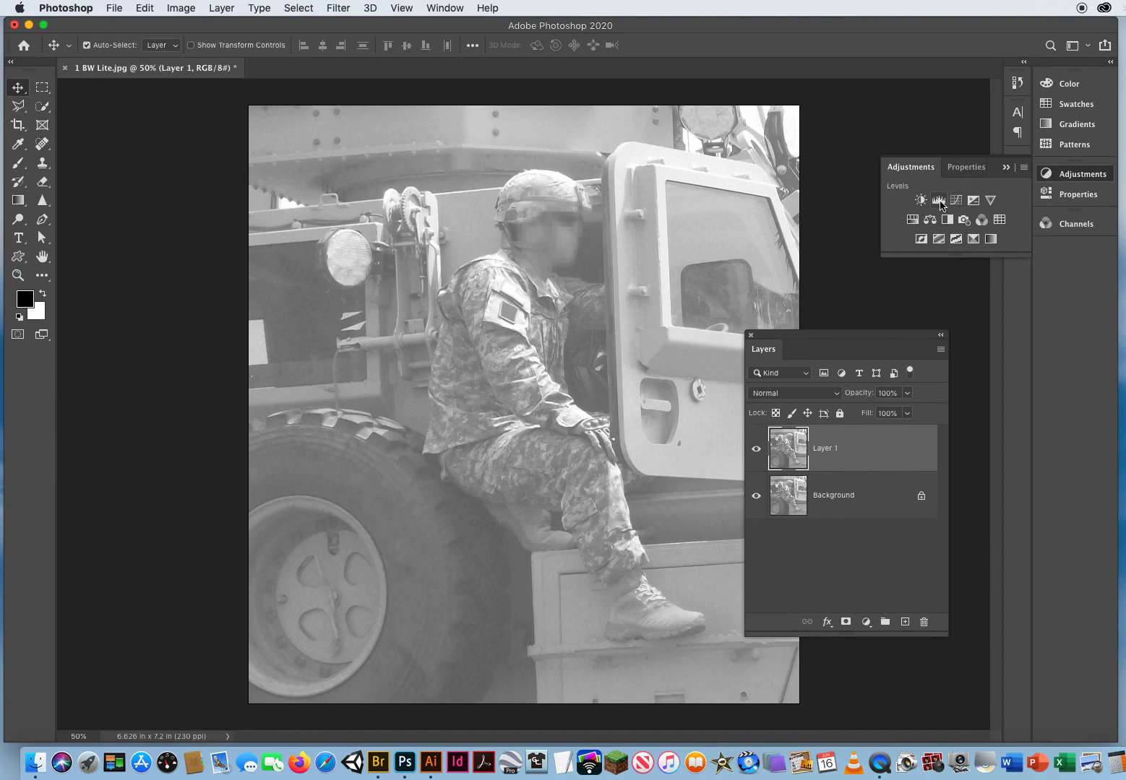
{"action": "left_click", "coordinate": [937, 200]}
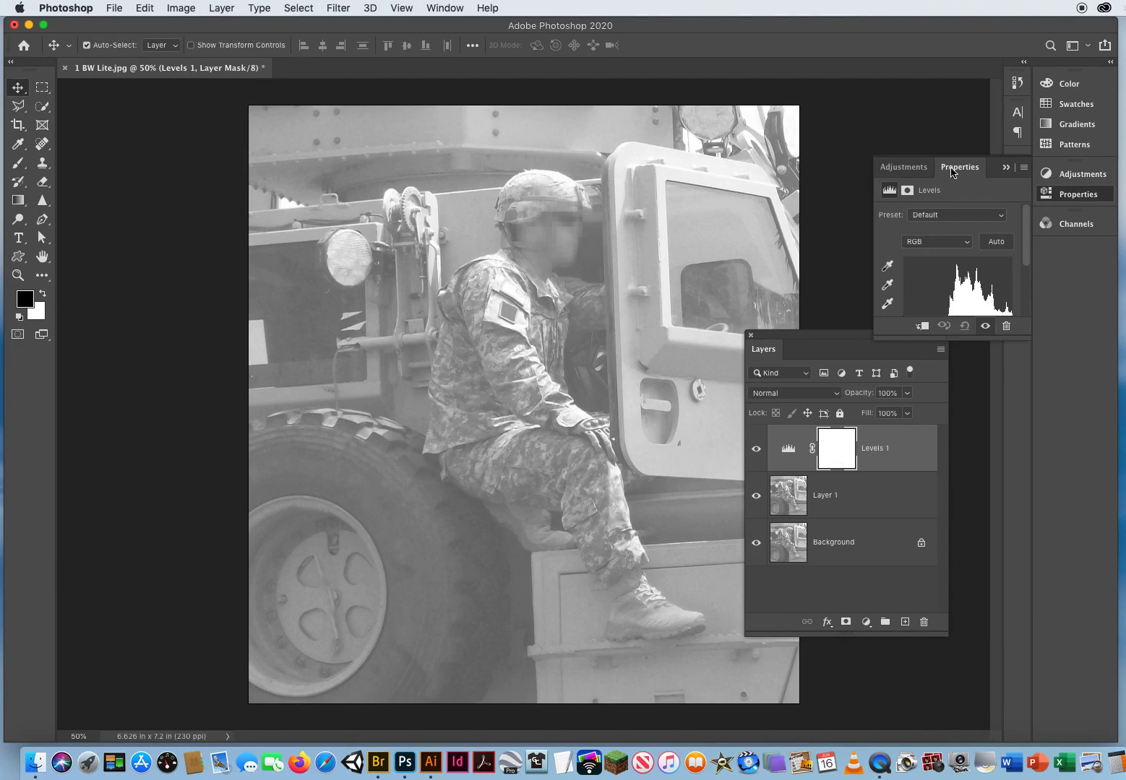
{"action": "left_click_drag", "start_coordinate": [954, 342], "coordinate": [954, 373]}
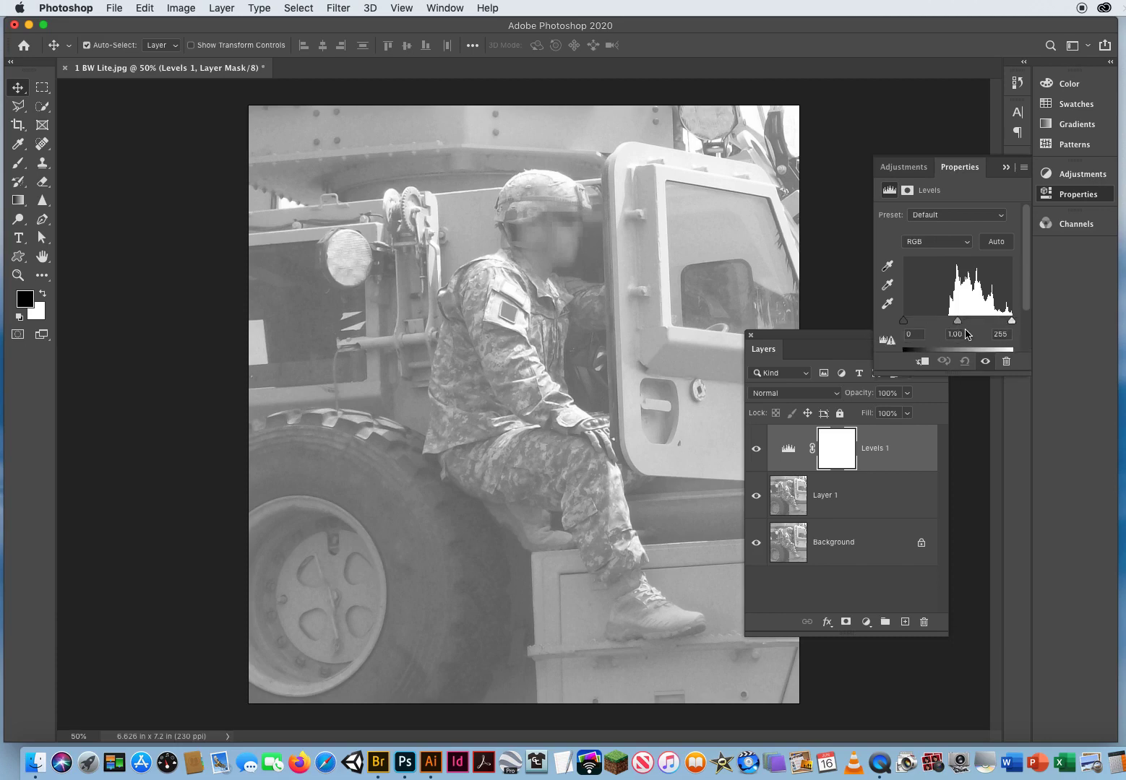
{"action": "left_click_drag", "start_coordinate": [903, 320], "coordinate": [947, 325]}
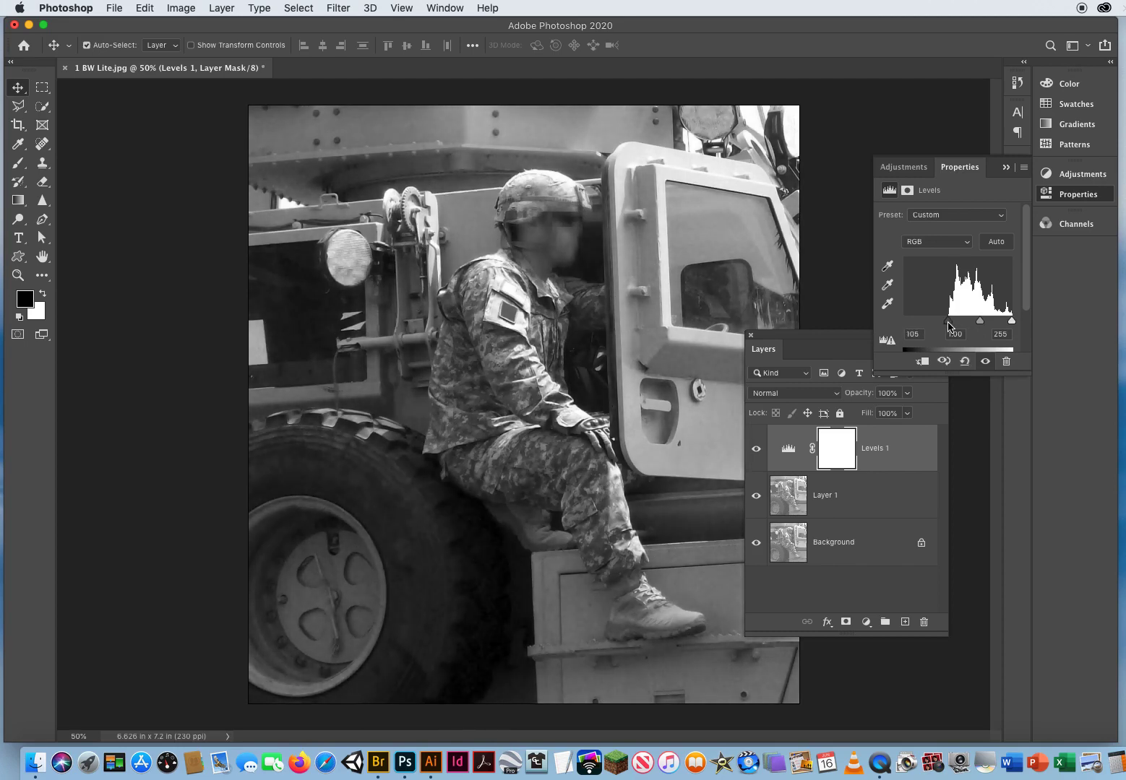
{"action": "left_click_drag", "start_coordinate": [947, 325], "coordinate": [969, 326]}
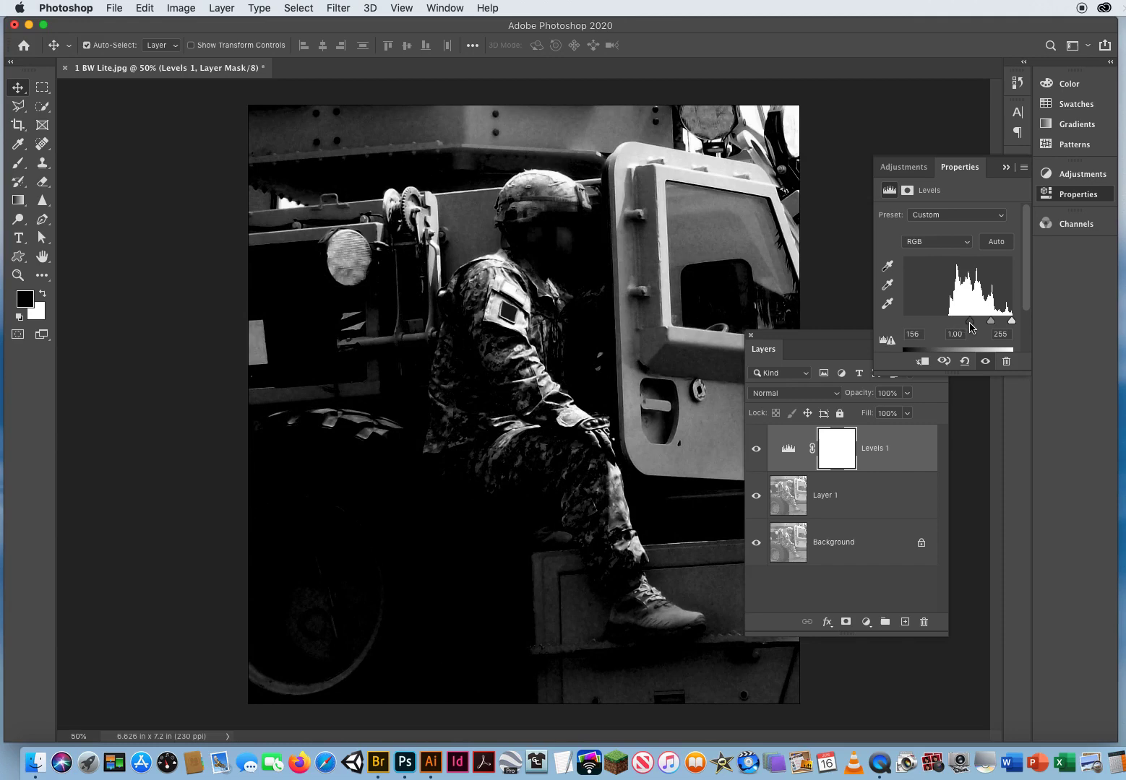
{"action": "left_click_drag", "start_coordinate": [813, 334], "coordinate": [736, 358]}
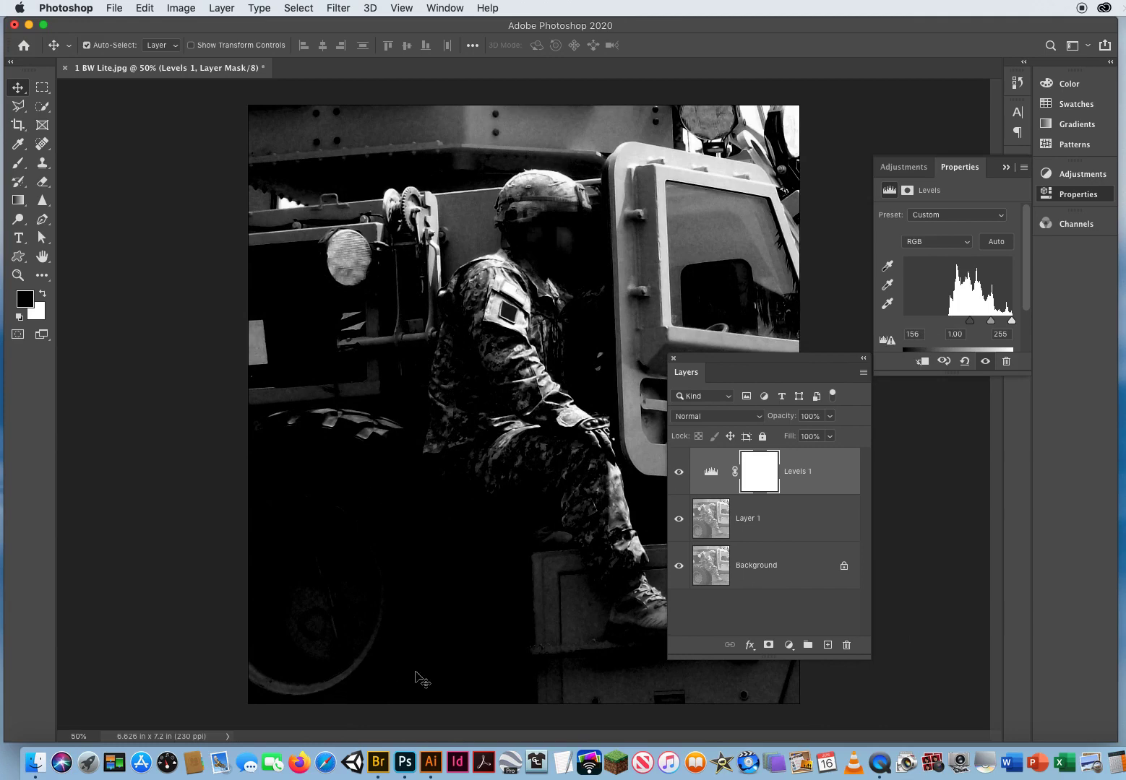
Reselect Levels 1 and ease its black input back from 156 to 105.
{"action": "left_click", "coordinate": [776, 519]}
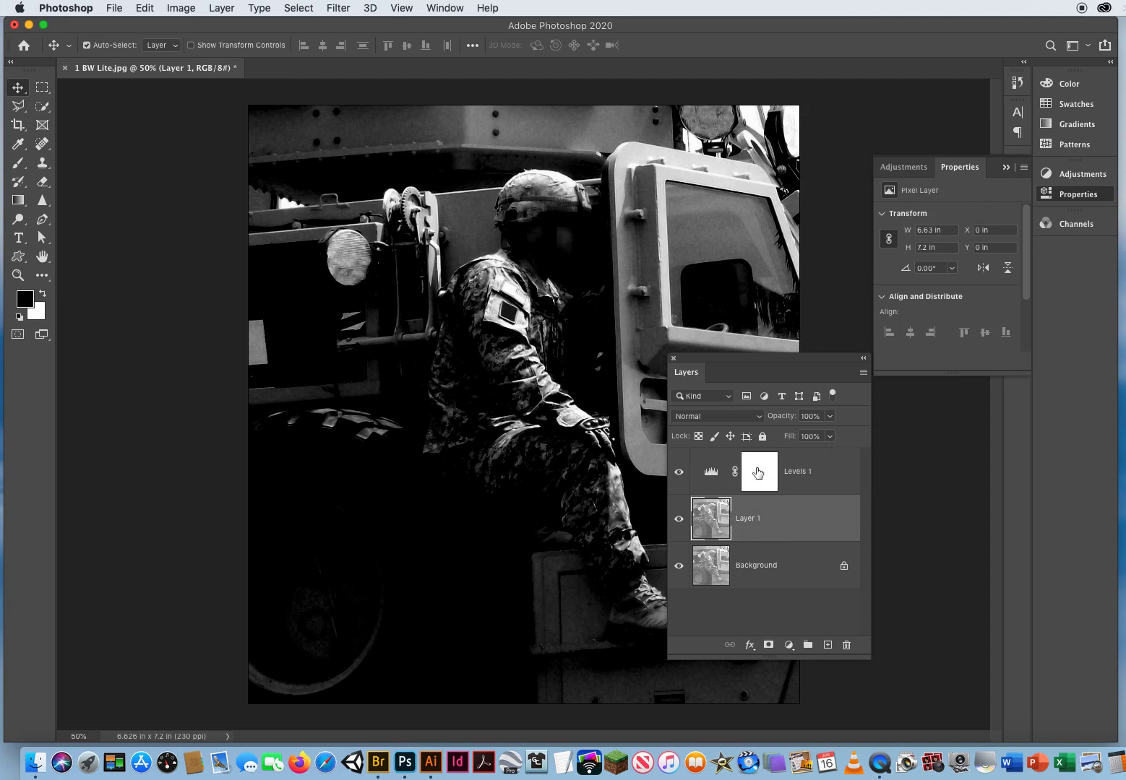
{"action": "left_click", "coordinate": [759, 473]}
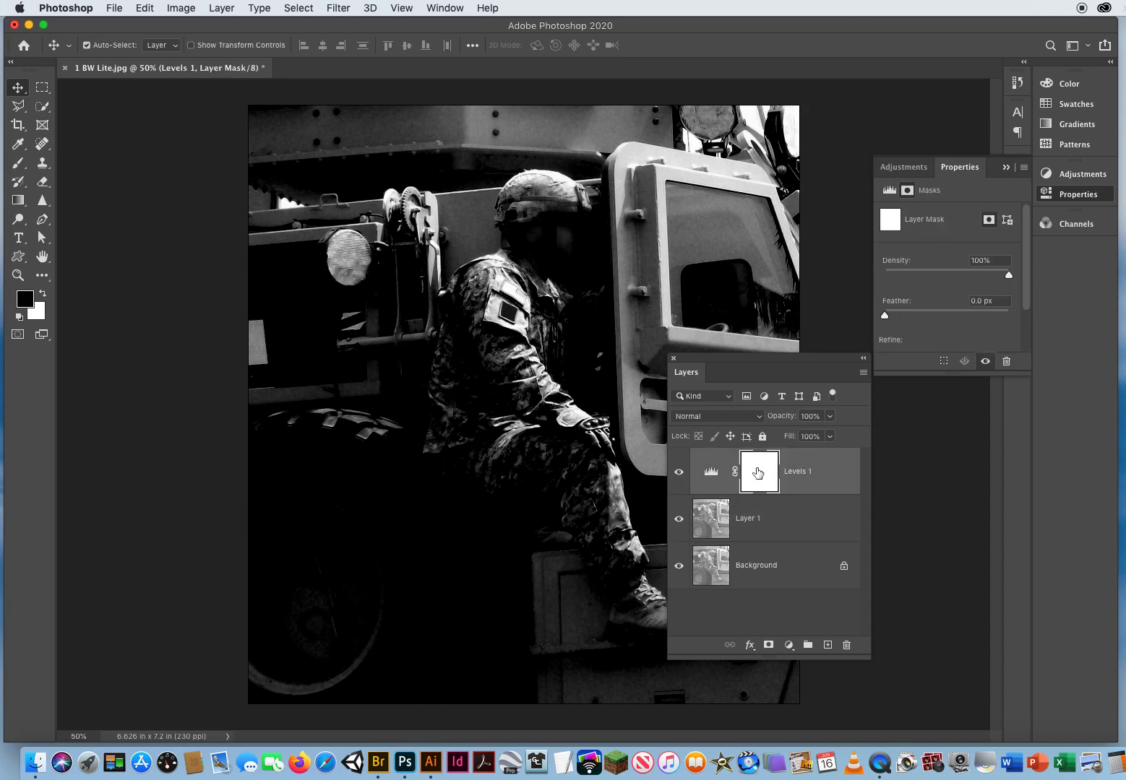
{"action": "left_click", "coordinate": [711, 474]}
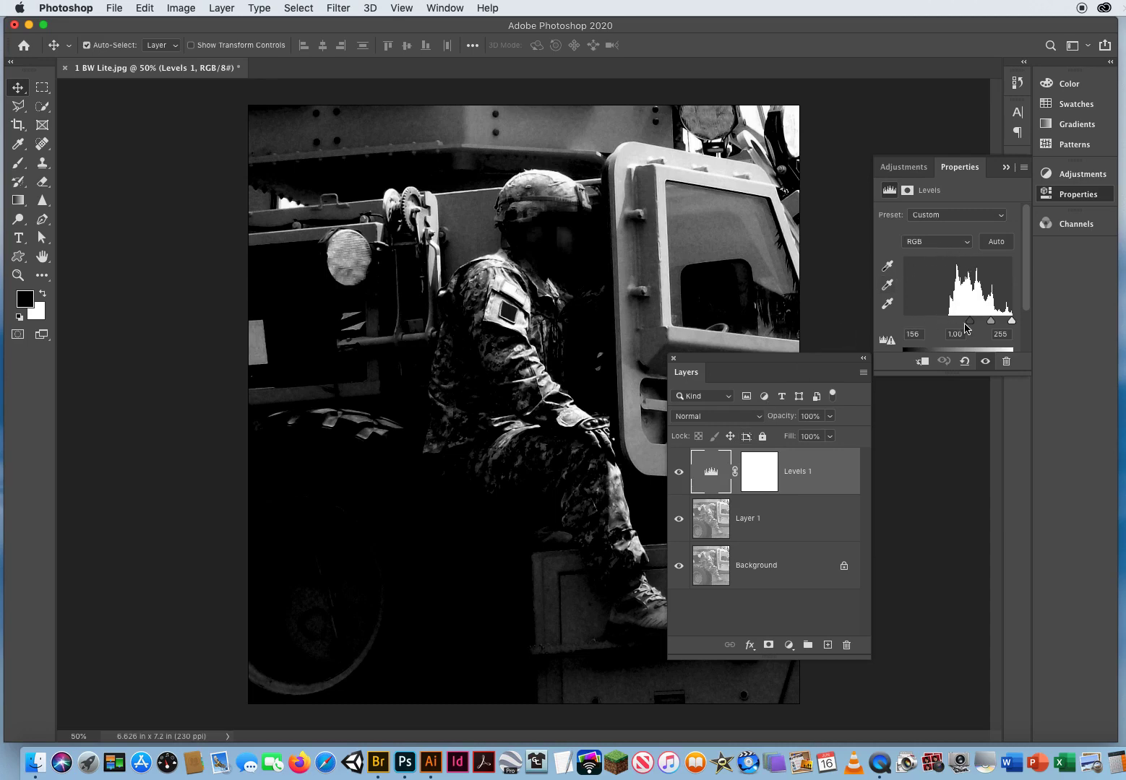
{"action": "left_click_drag", "start_coordinate": [968, 322], "coordinate": [950, 327]}
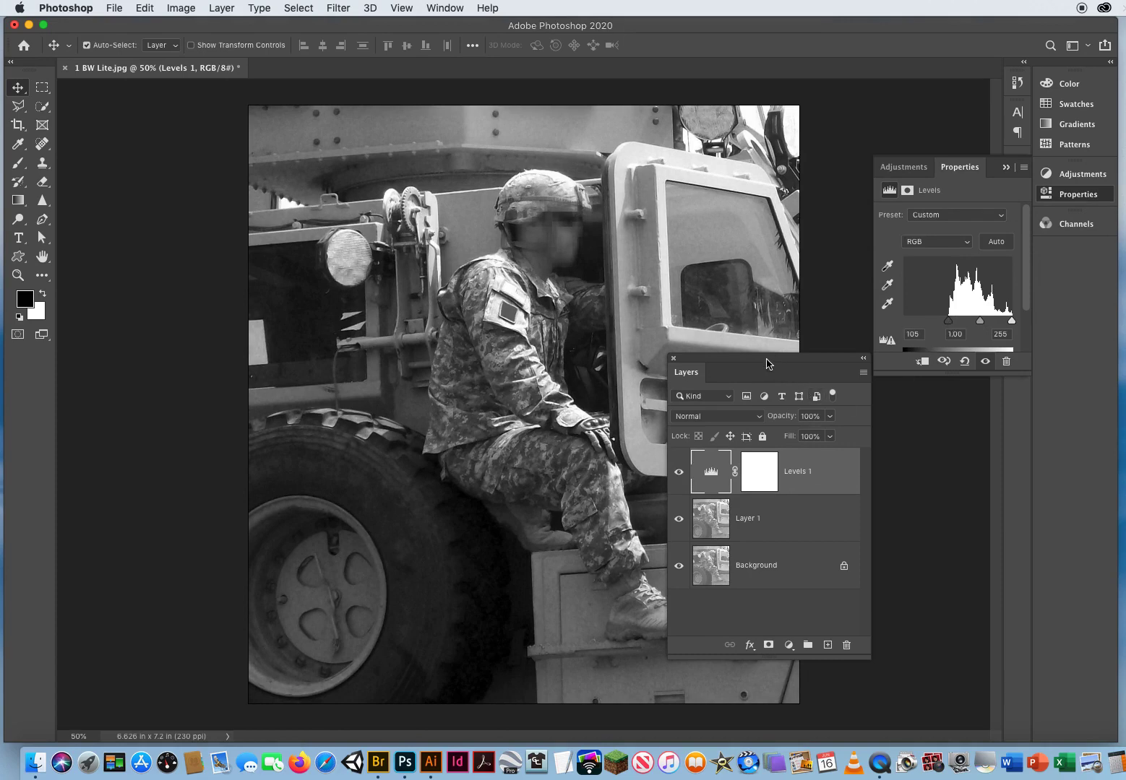
{"action": "left_click_drag", "start_coordinate": [765, 378], "coordinate": [805, 392]}
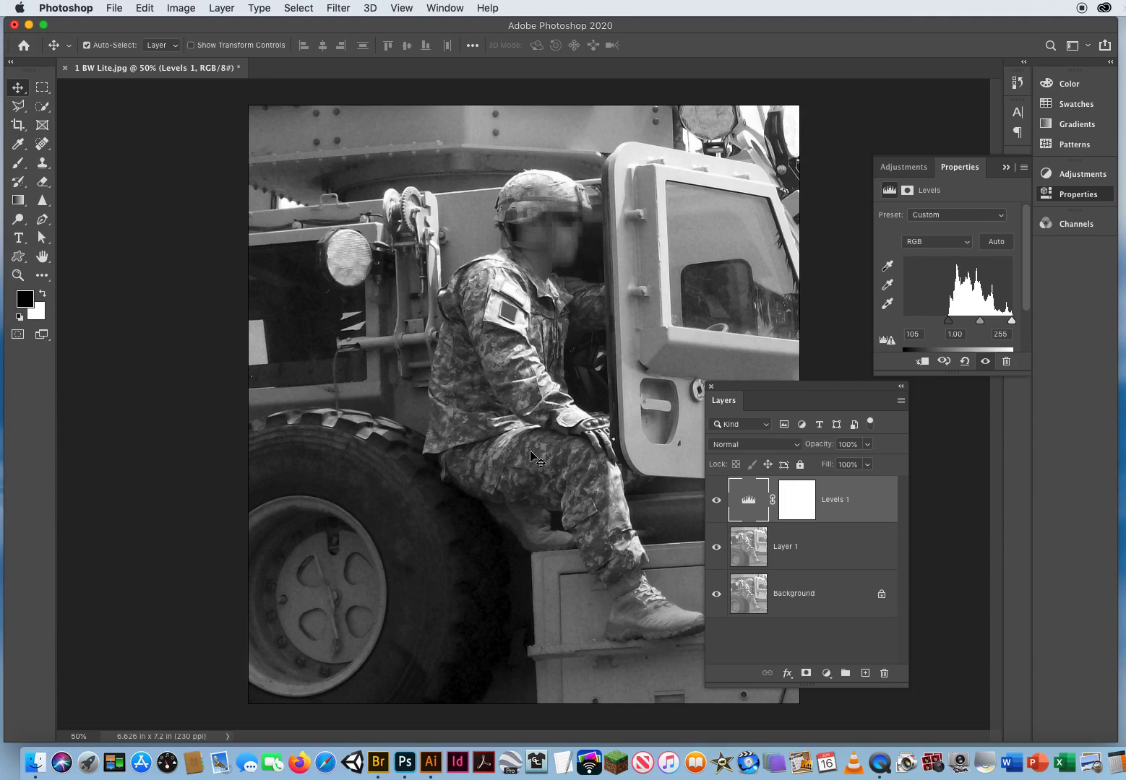
Close the Levels properties and toggle Levels 1 off and on for a before/after comparison.
{"action": "left_click", "coordinate": [1005, 167]}
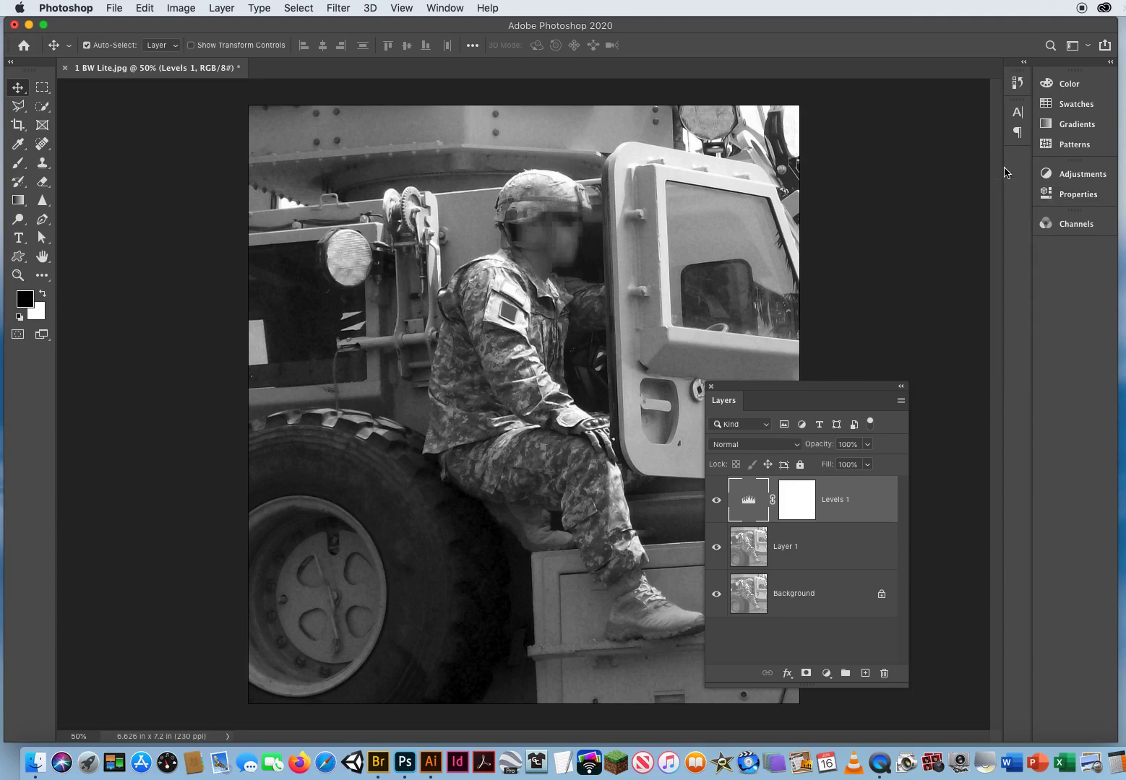
{"action": "left_click_drag", "start_coordinate": [774, 385], "coordinate": [744, 137]}
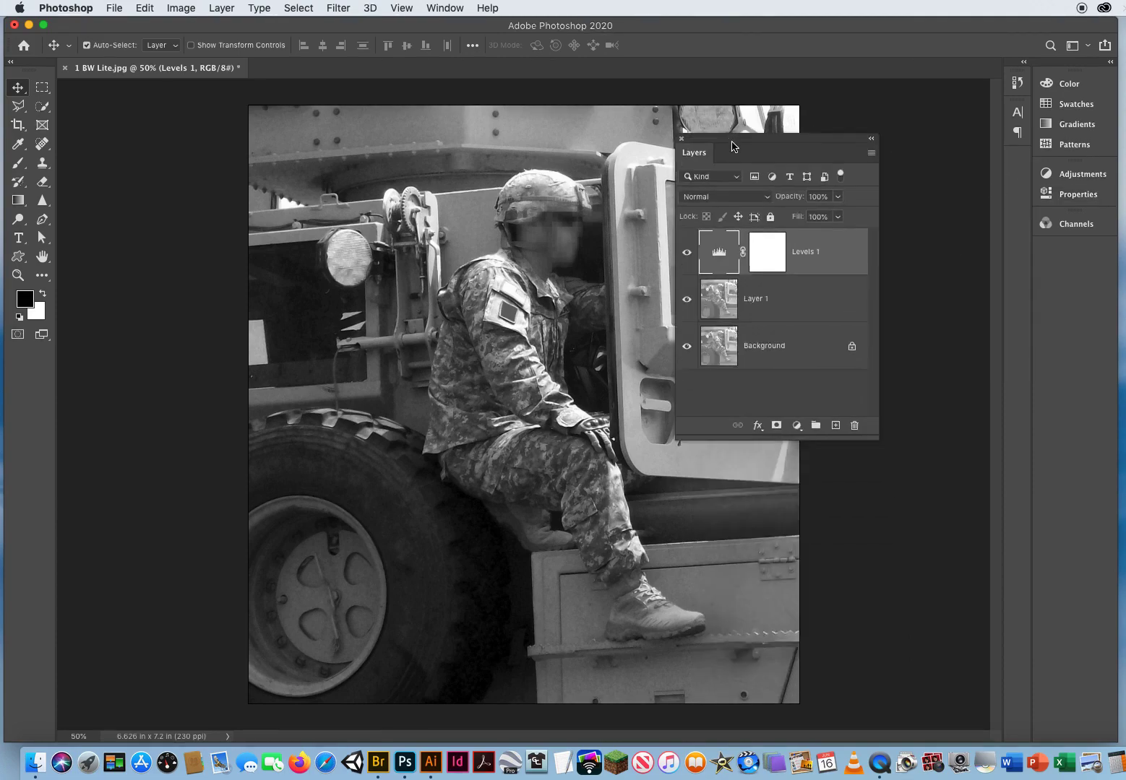
{"action": "left_click", "coordinate": [687, 252]}
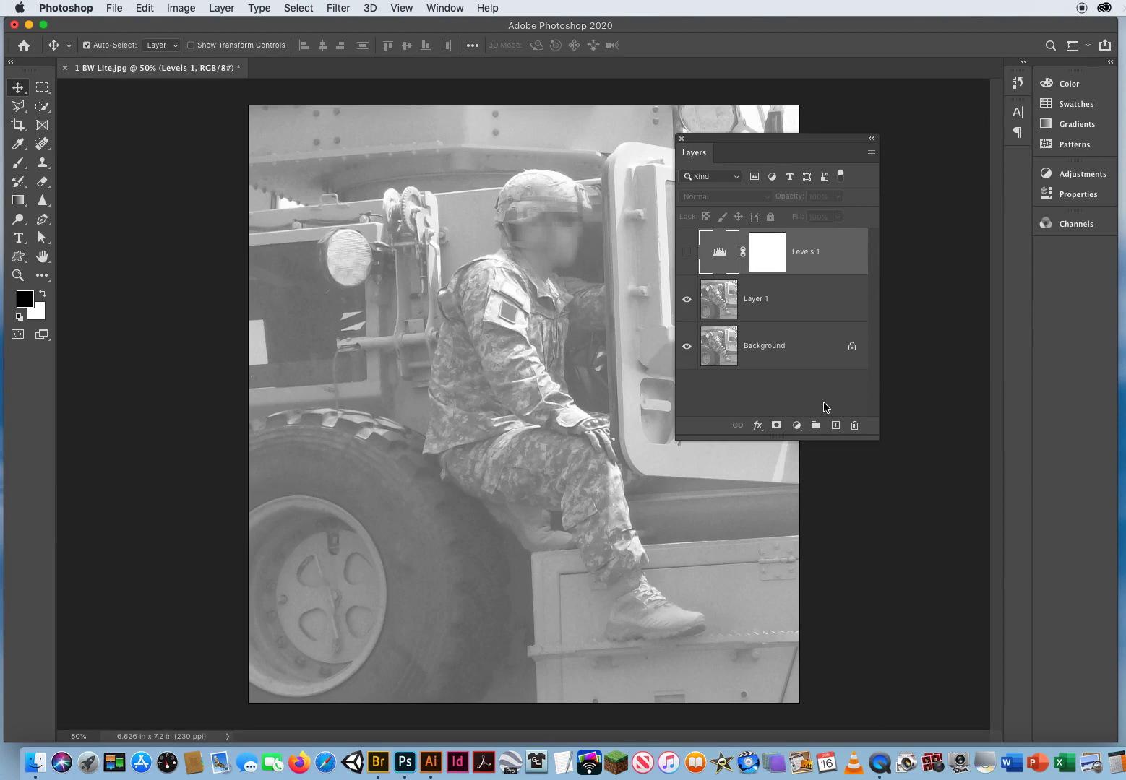
{"action": "left_click", "coordinate": [686, 252]}
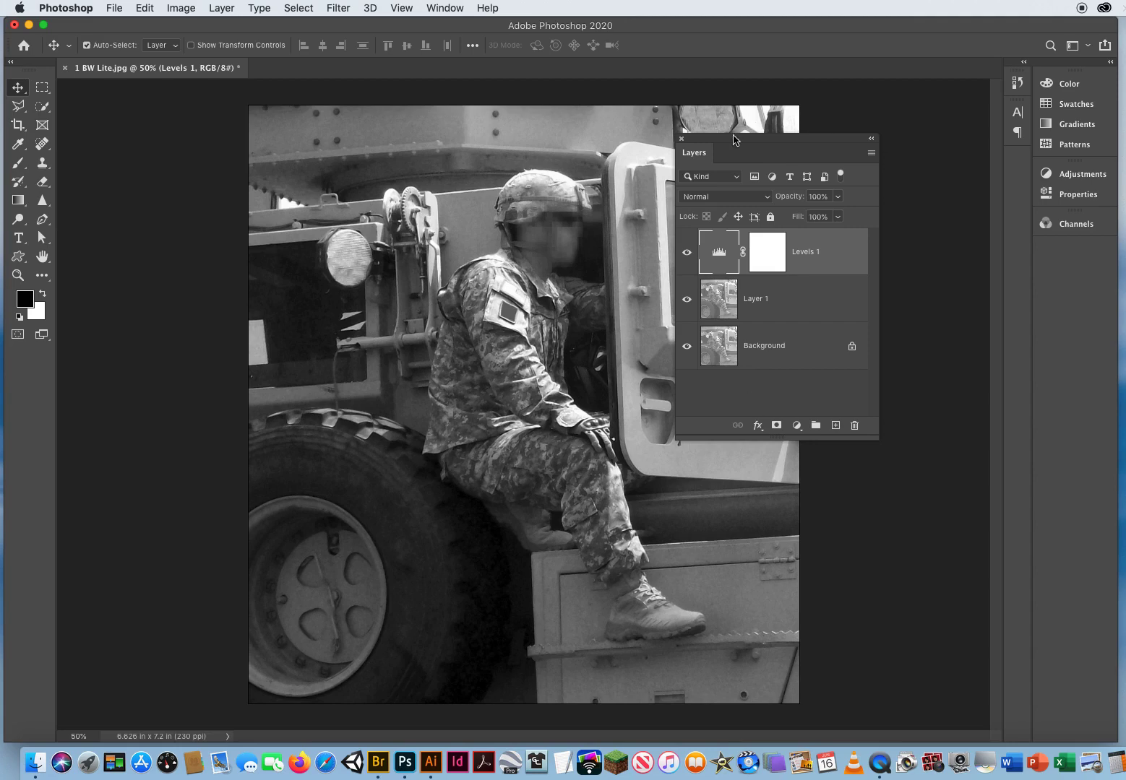
{"action": "left_click_drag", "start_coordinate": [731, 142], "coordinate": [800, 148]}
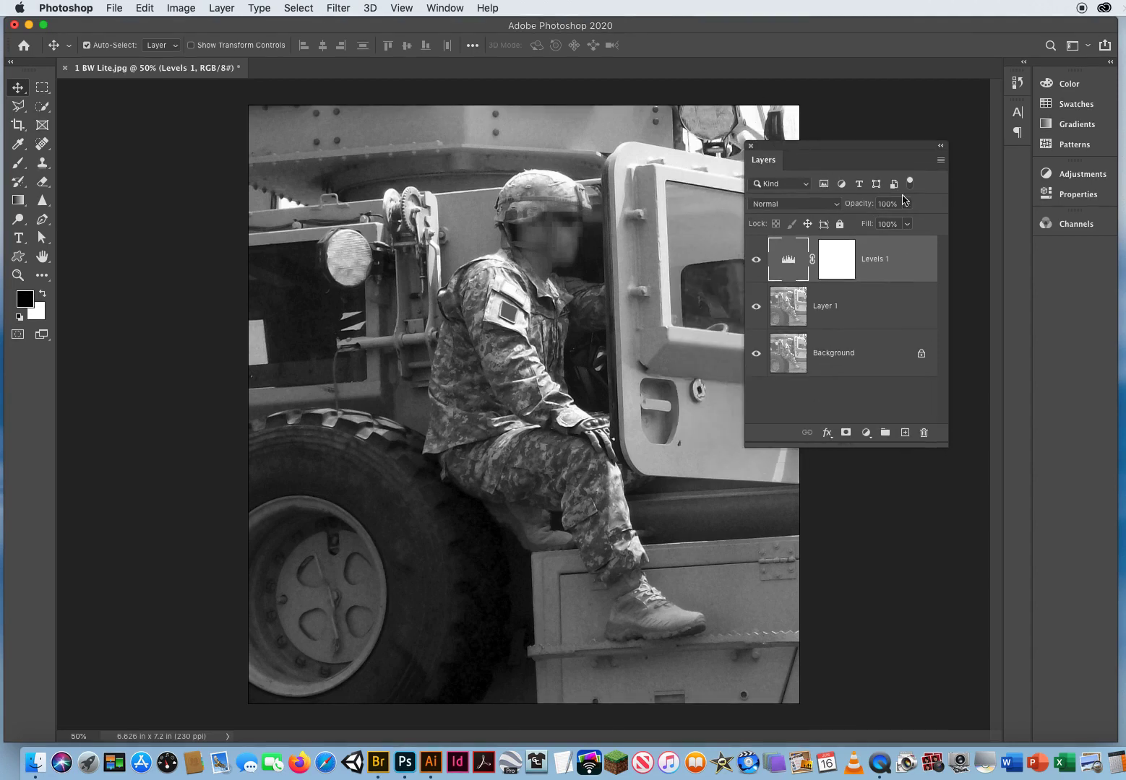
Flatten Levels 1 and Layer 1 into one Background layer via the Layers panel menu.
{"action": "left_click", "coordinate": [940, 160]}
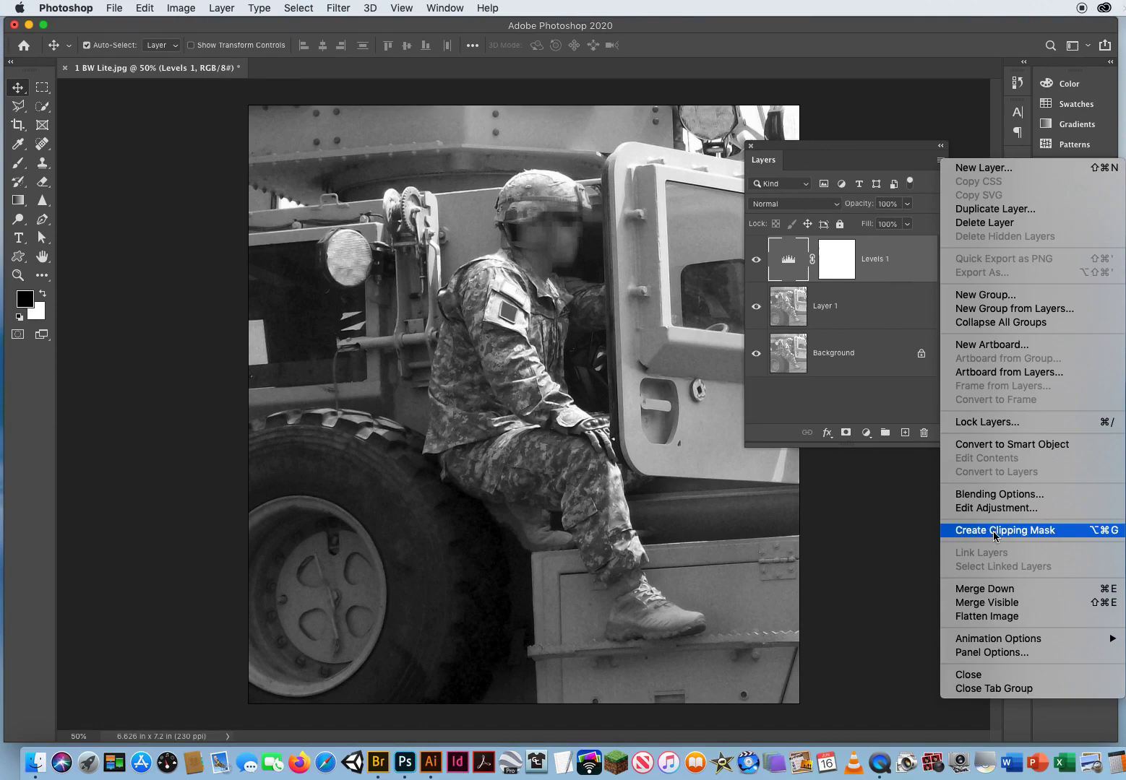
{"action": "left_click", "coordinate": [984, 616]}
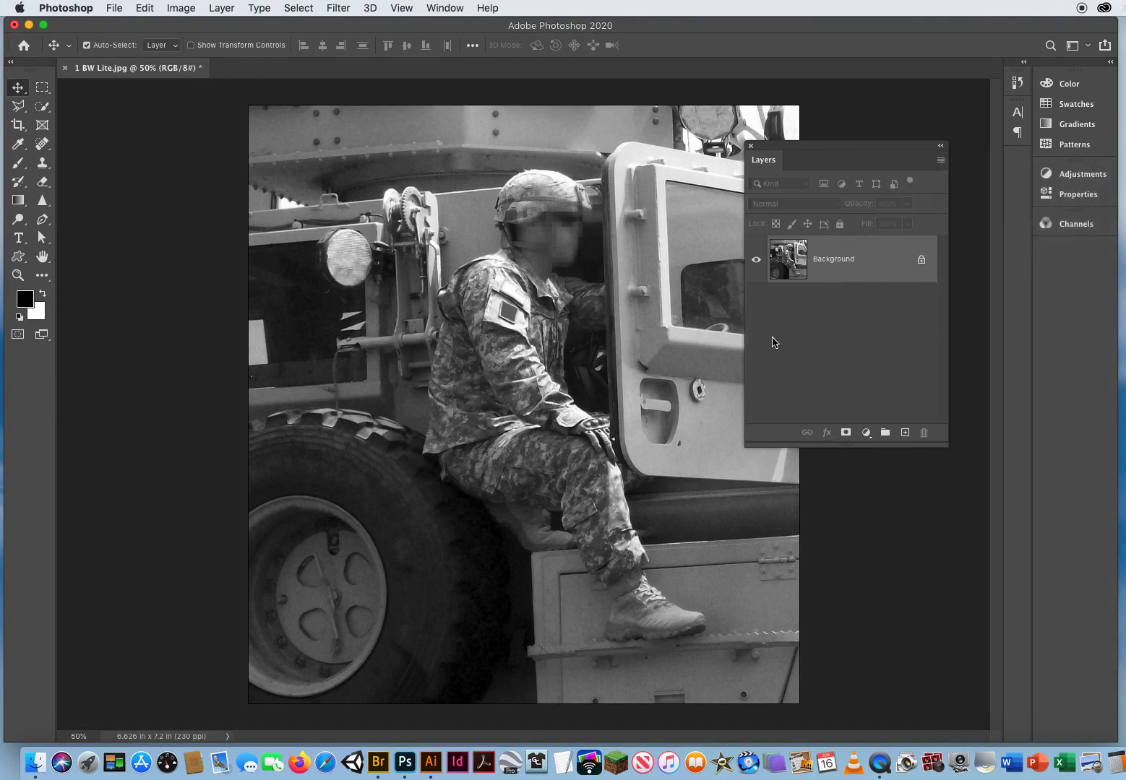
{"action": "left_click_drag", "start_coordinate": [799, 150], "coordinate": [767, 291]}
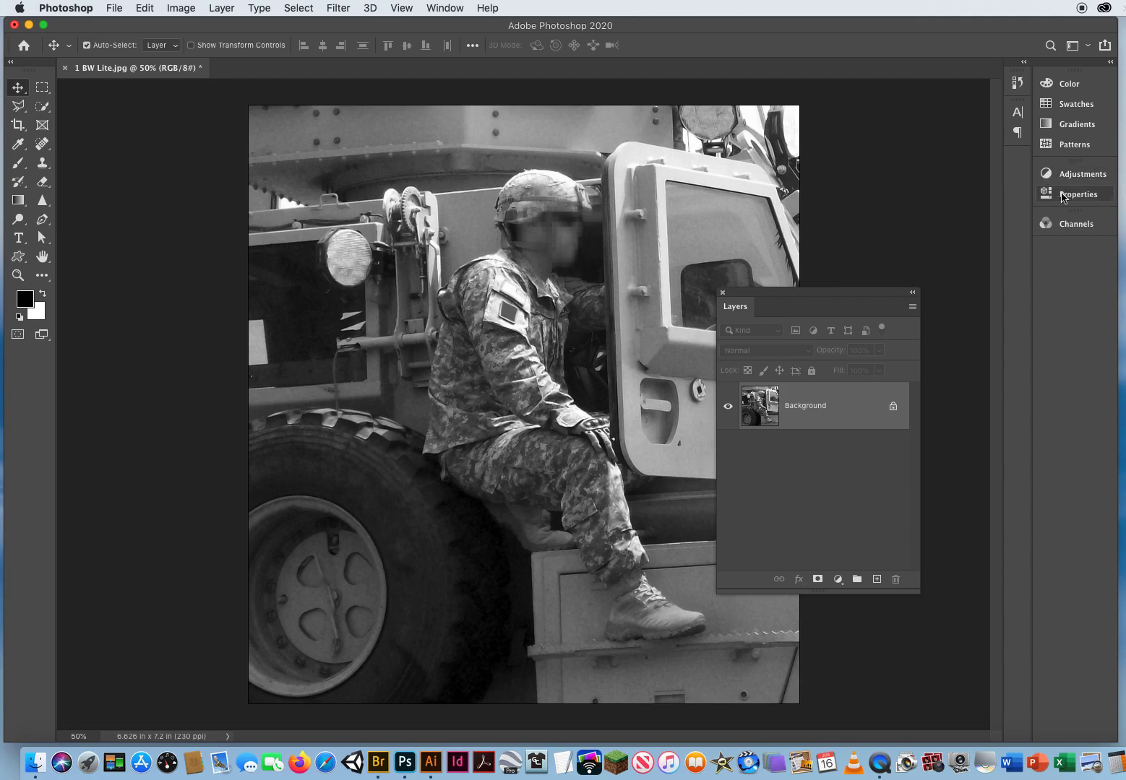
{"action": "left_click_drag", "start_coordinate": [767, 295], "coordinate": [797, 219]}
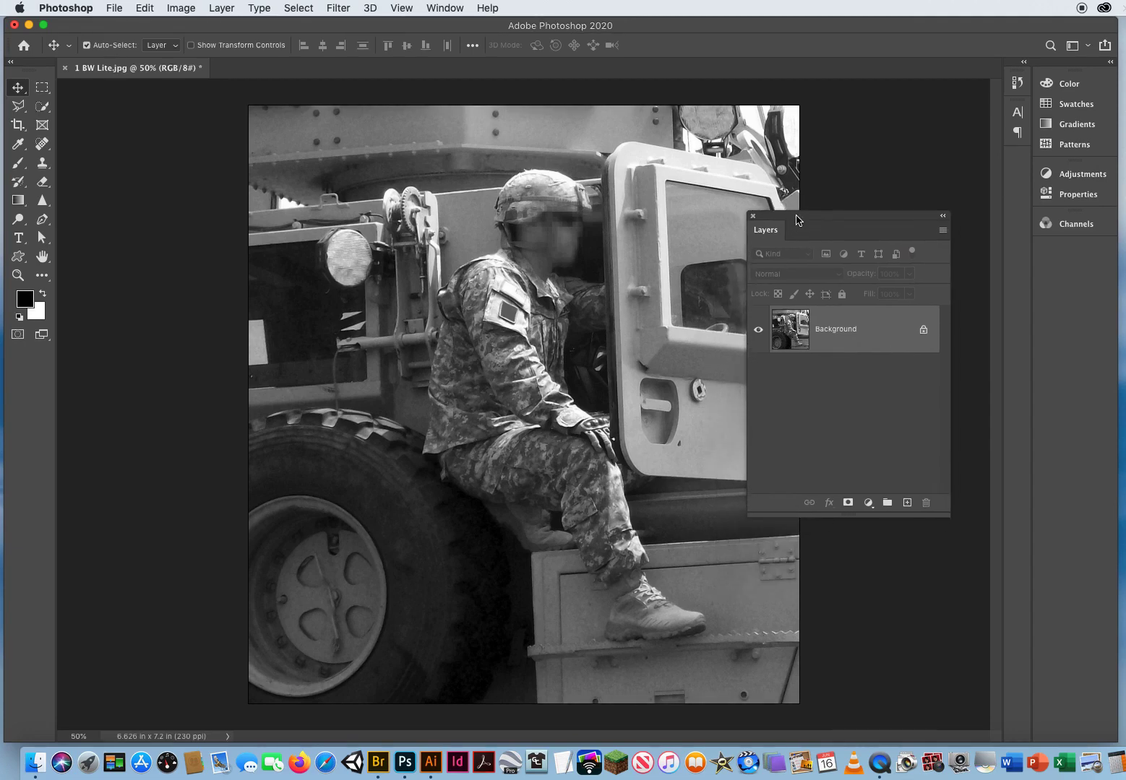